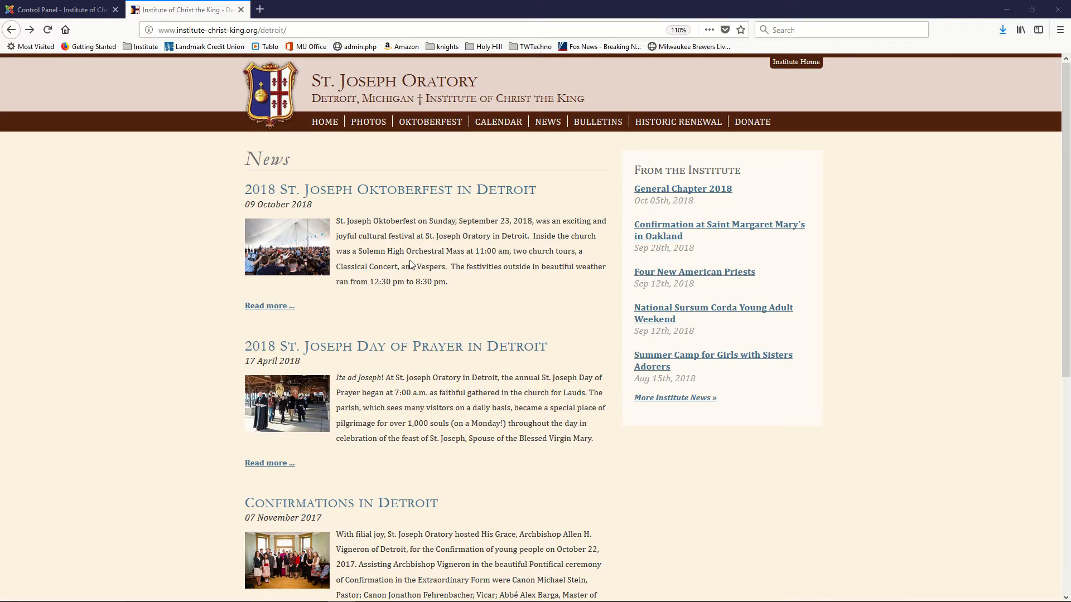
# Step: Open the full 2018 St. Joseph Oktoberfest in Detroit story and look over its text and photo gallery
pyautogui.click(276, 307)
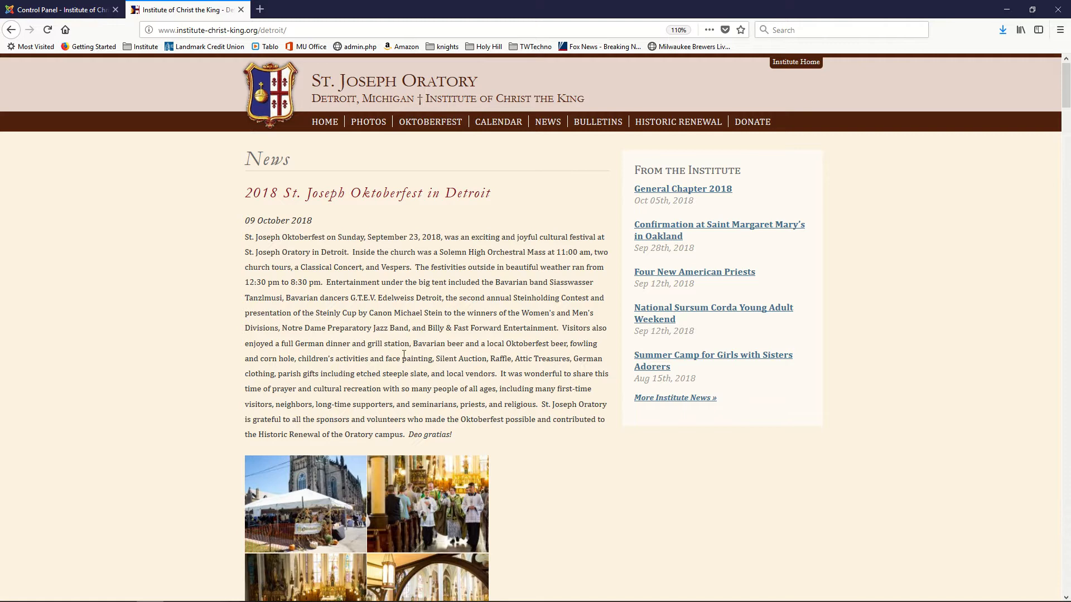
pyautogui.scroll(-5, 574, 315)
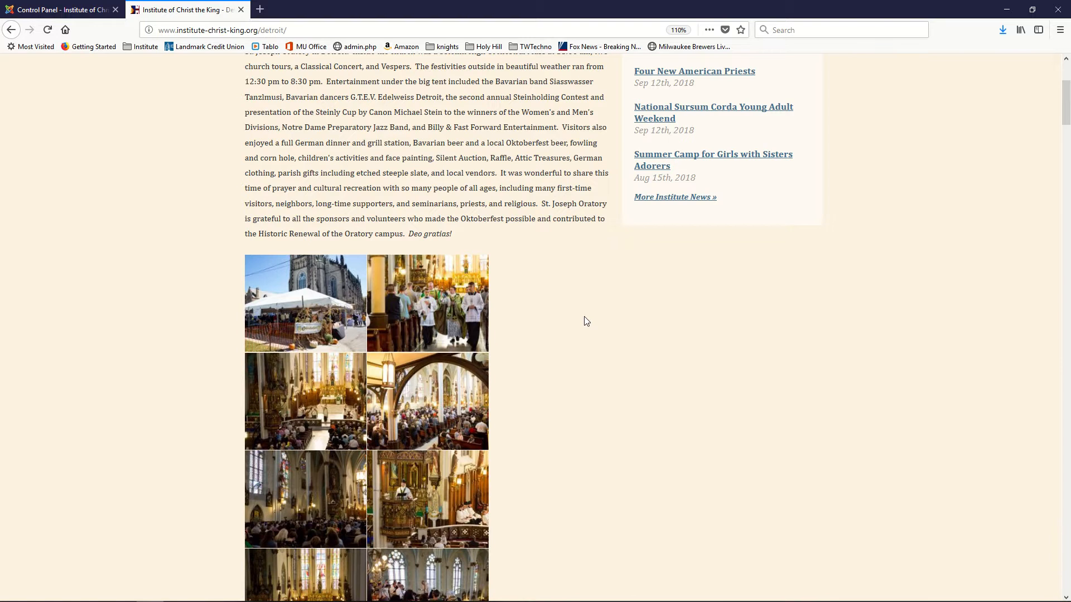
pyautogui.scroll(-4, 587, 322)
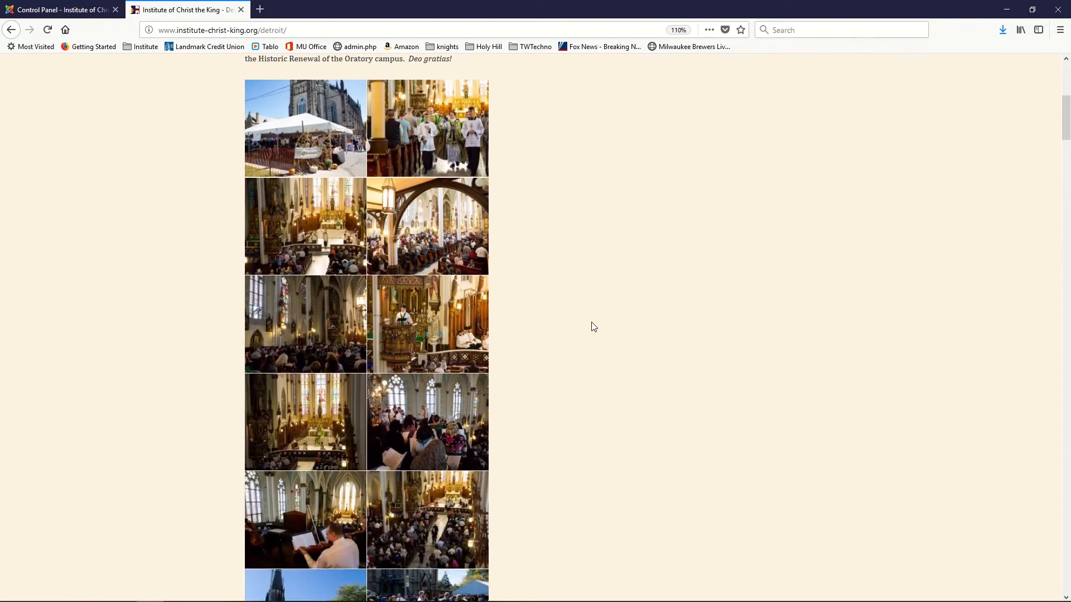
pyautogui.scroll(3, 596, 328)
pyautogui.scroll(2, 600, 325)
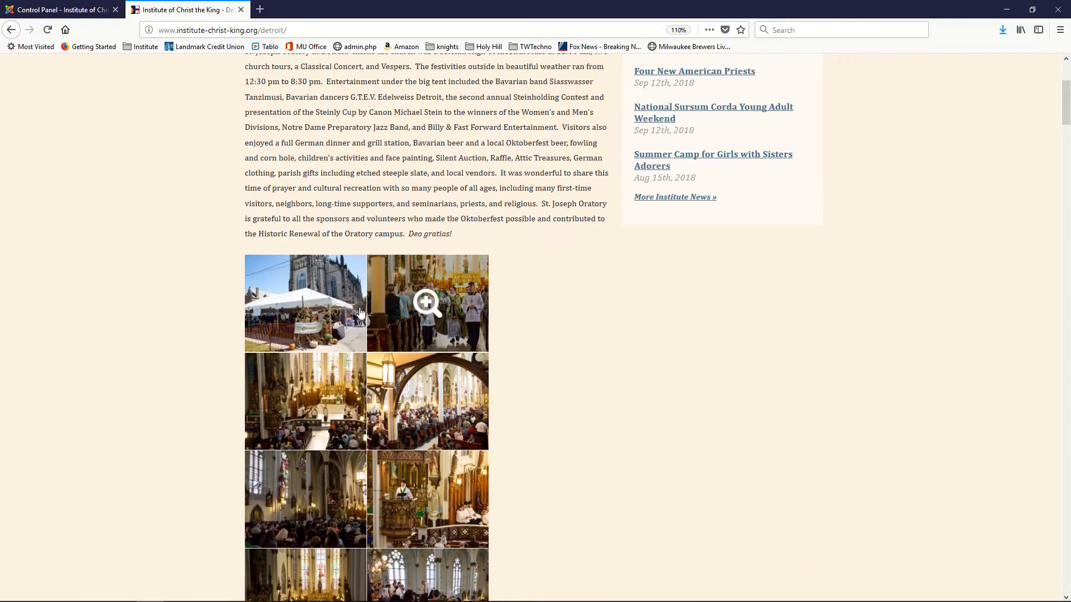
# Step: View the first four gallery photos enlarged, close the viewer and return to the start of the story
pyautogui.click(311, 305)
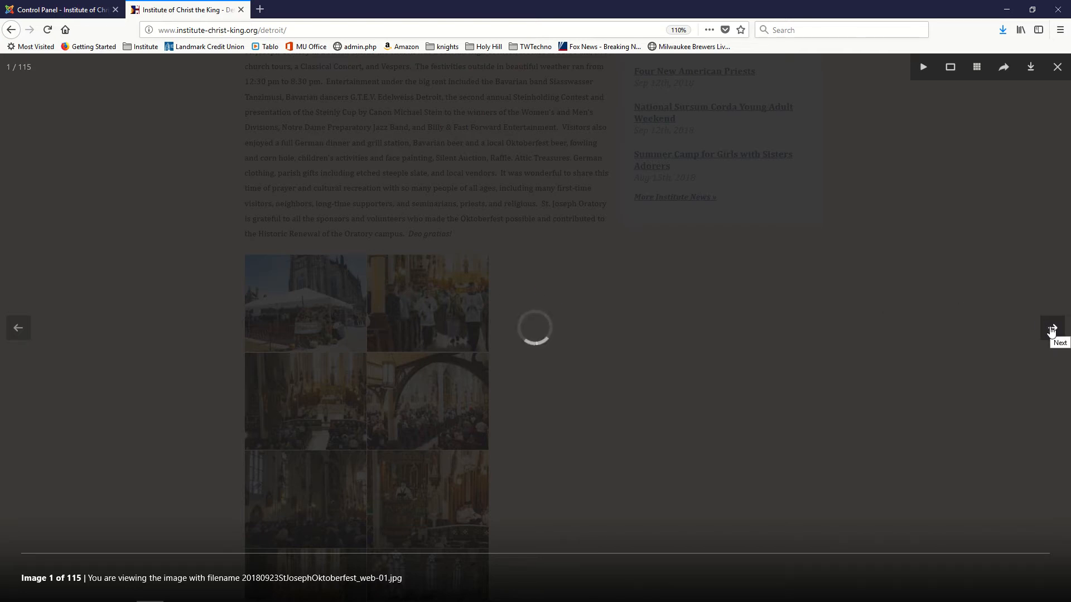
pyautogui.click(1053, 333)
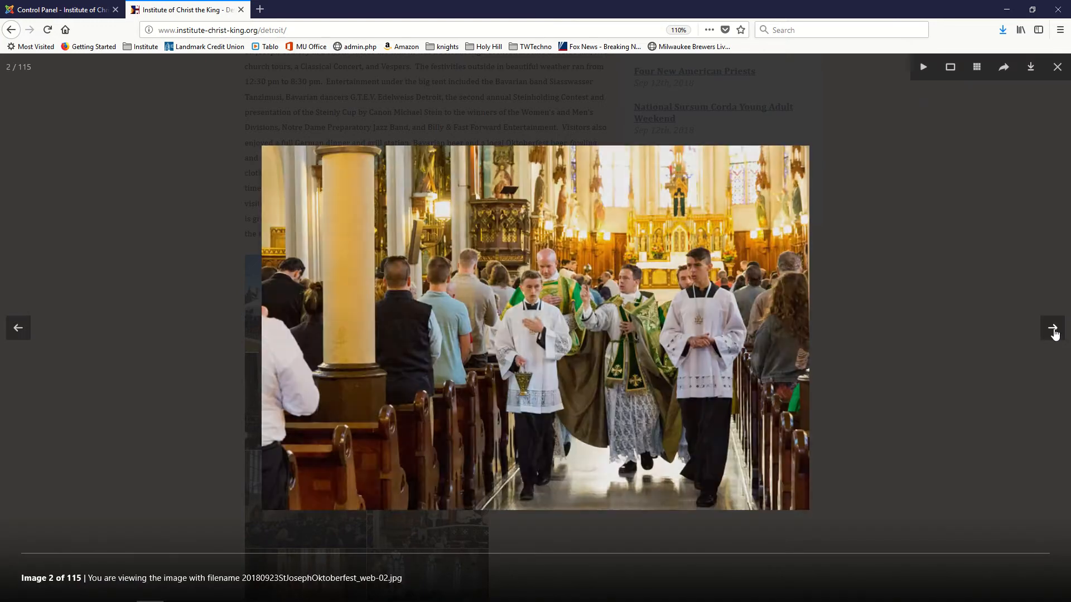
pyautogui.click(1055, 333)
pyautogui.click(1054, 333)
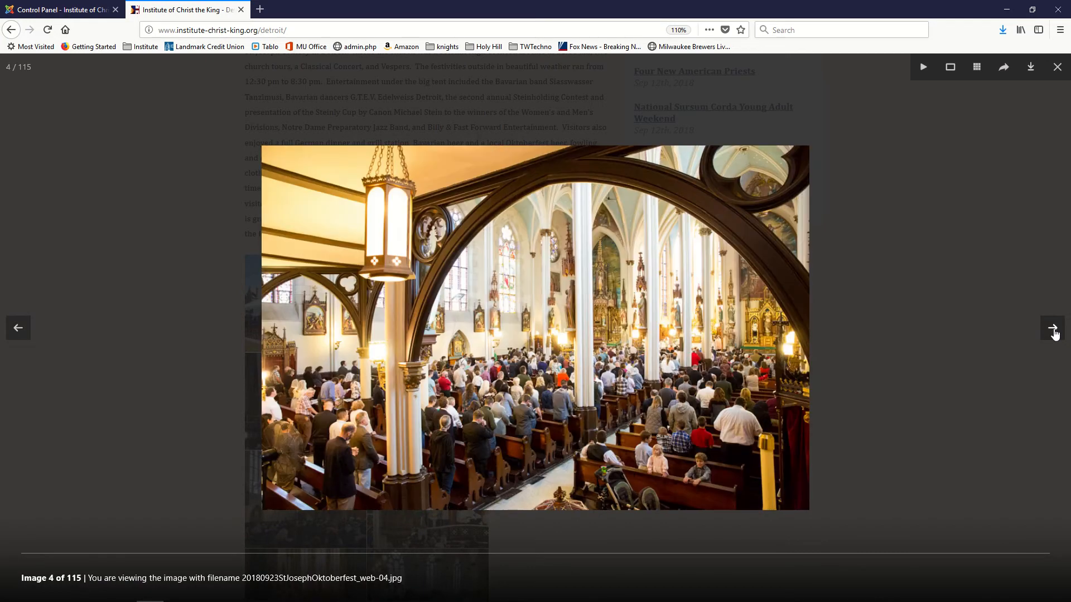
pyautogui.click(12, 30)
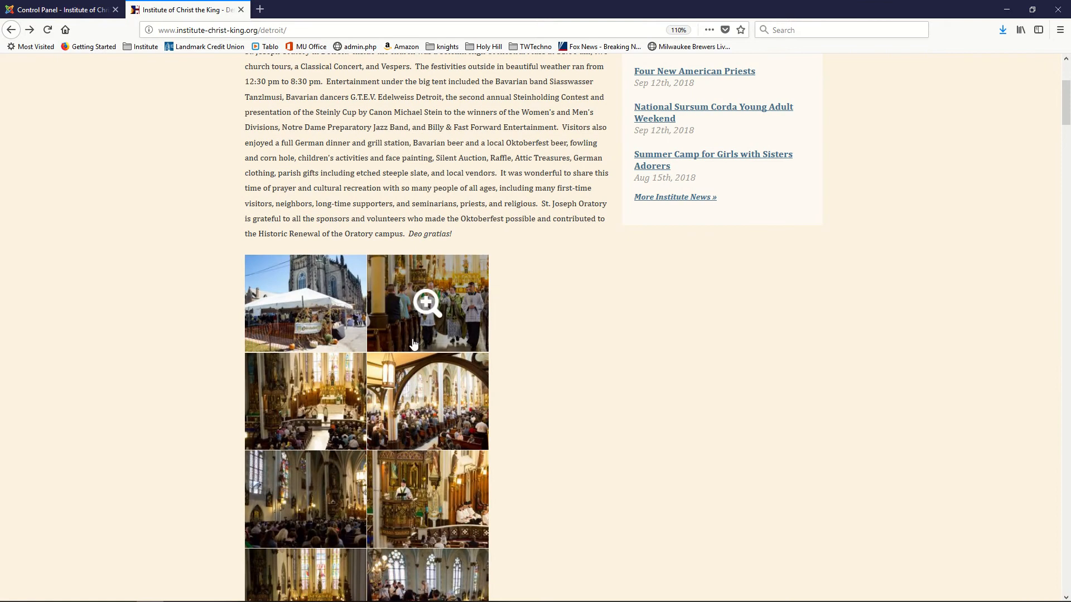
pyautogui.scroll(5, 536, 328)
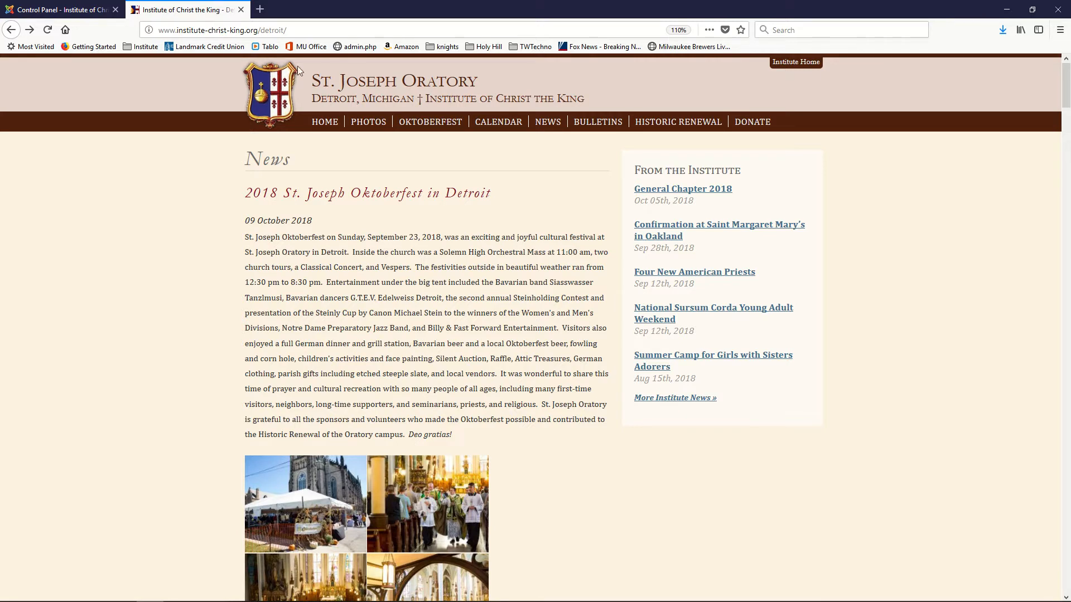
# Step: Switch to the Joomla administration, open the article list and filter it by the Tucson News category
pyautogui.click(36, 12)
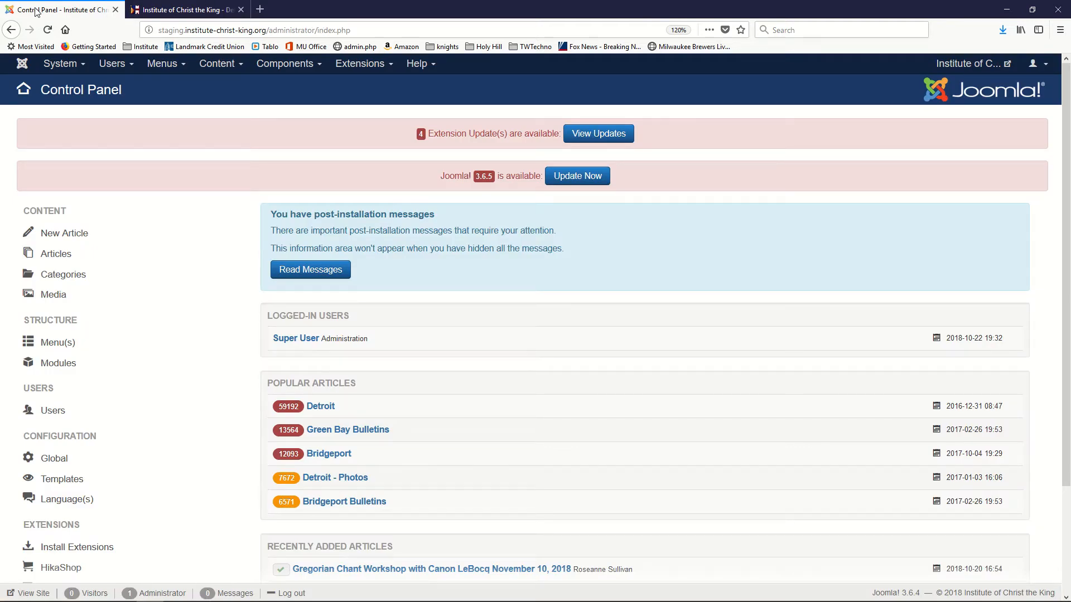
pyautogui.click(60, 259)
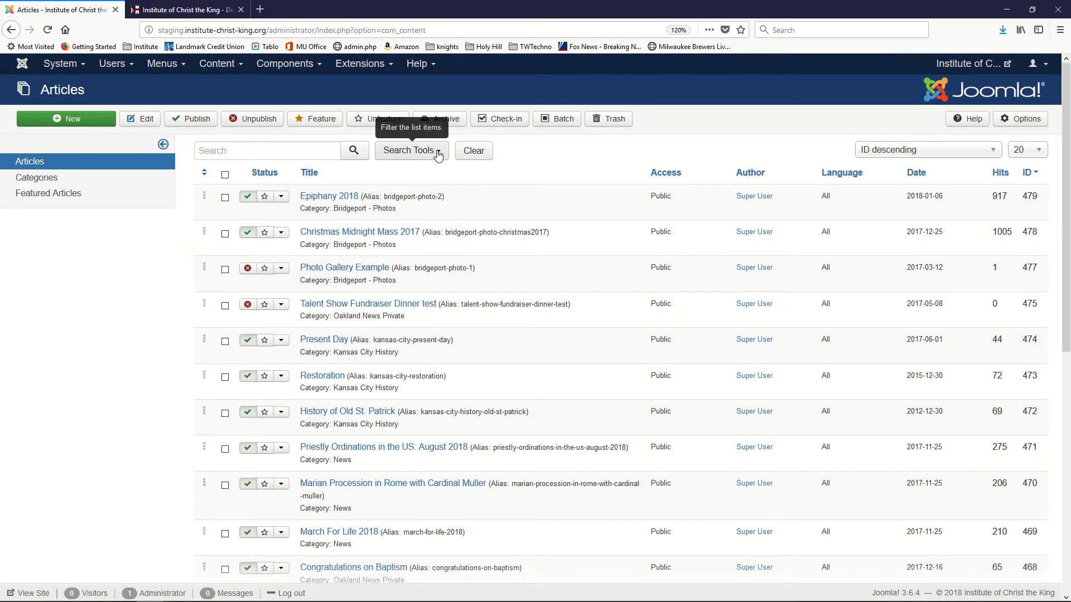
pyautogui.click(437, 152)
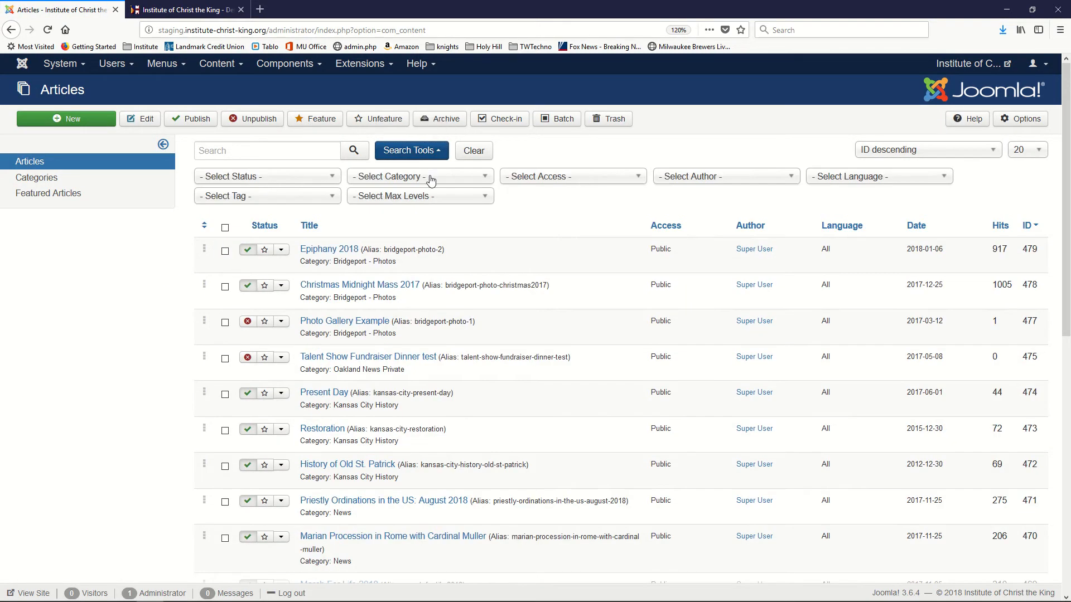
pyautogui.click(431, 177)
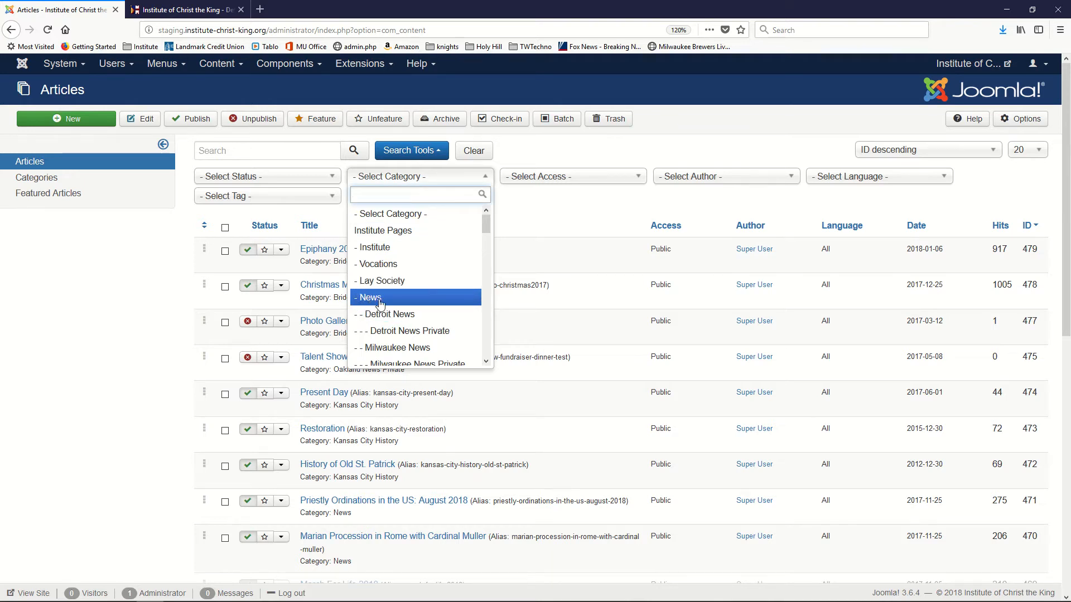
pyautogui.scroll(-5, 390, 318)
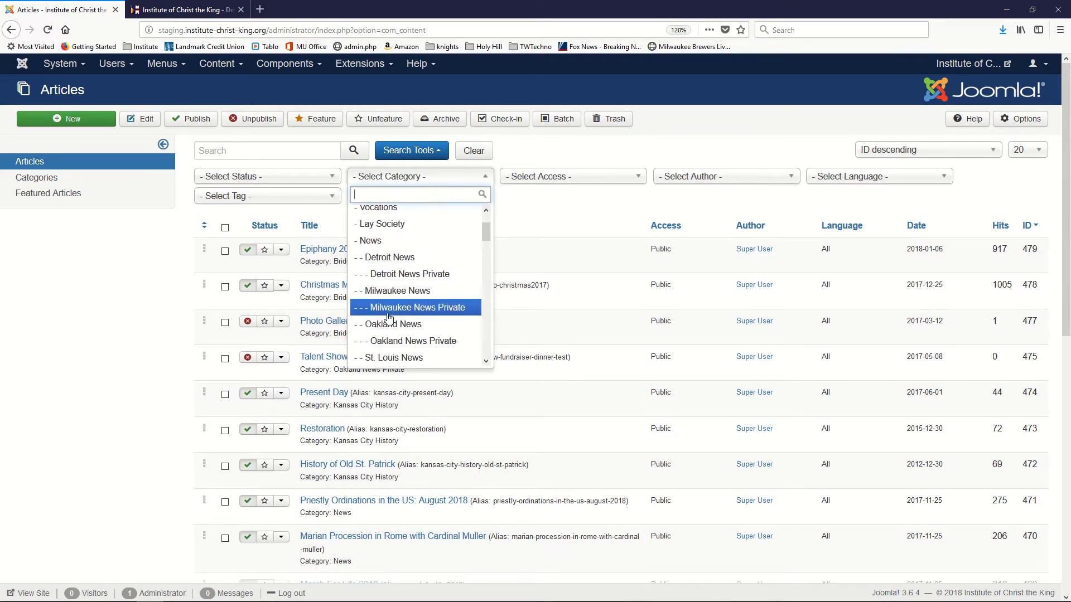
pyautogui.scroll(-4, 391, 317)
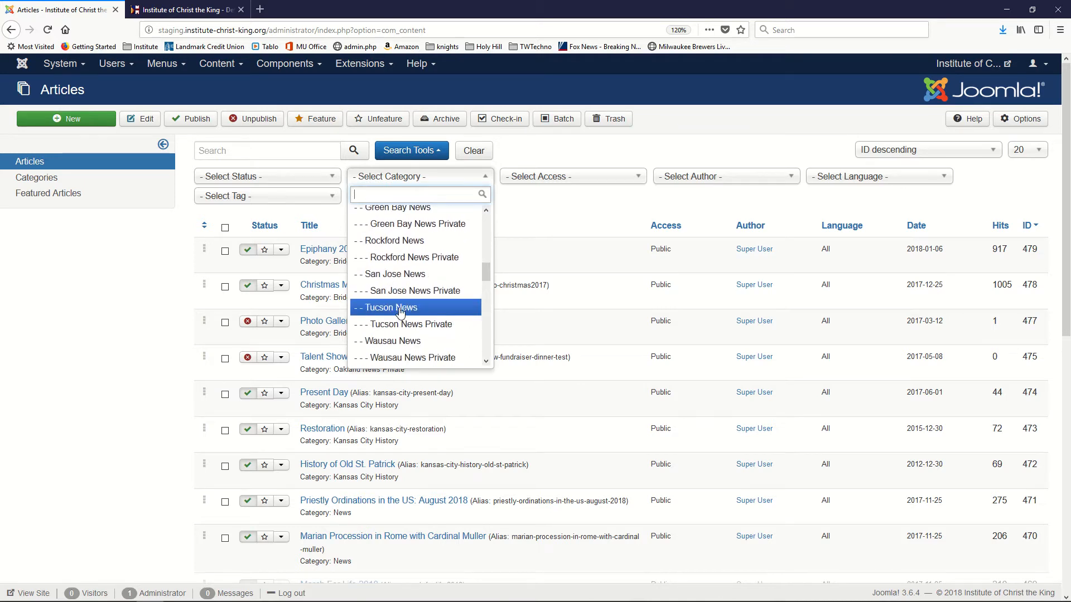
pyautogui.click(383, 311)
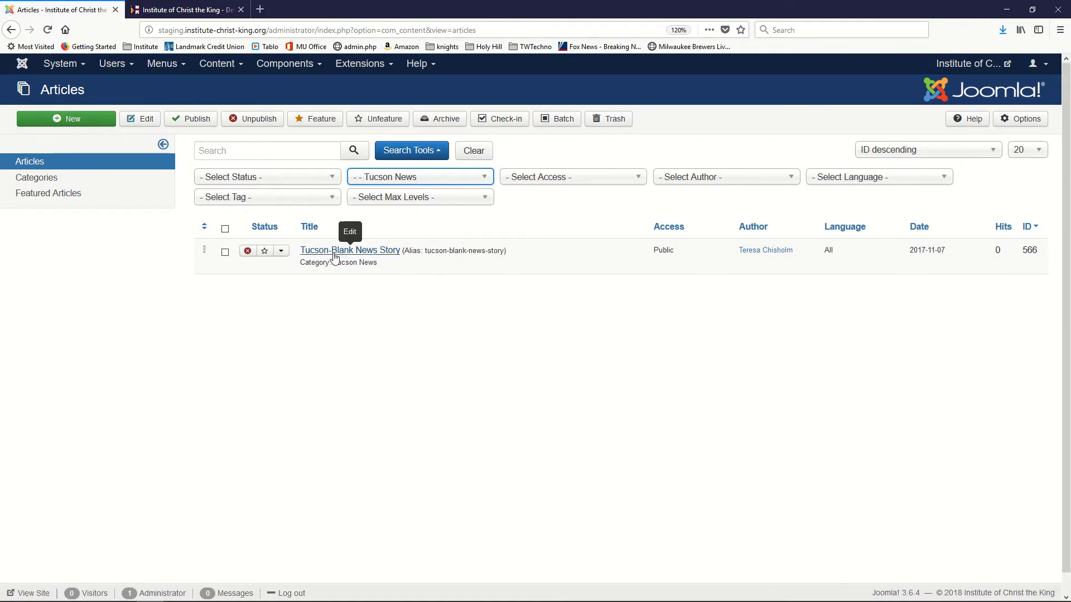
# Step: Open the Tucson-Blank News Story article for editing and select its title text
pyautogui.click(358, 254)
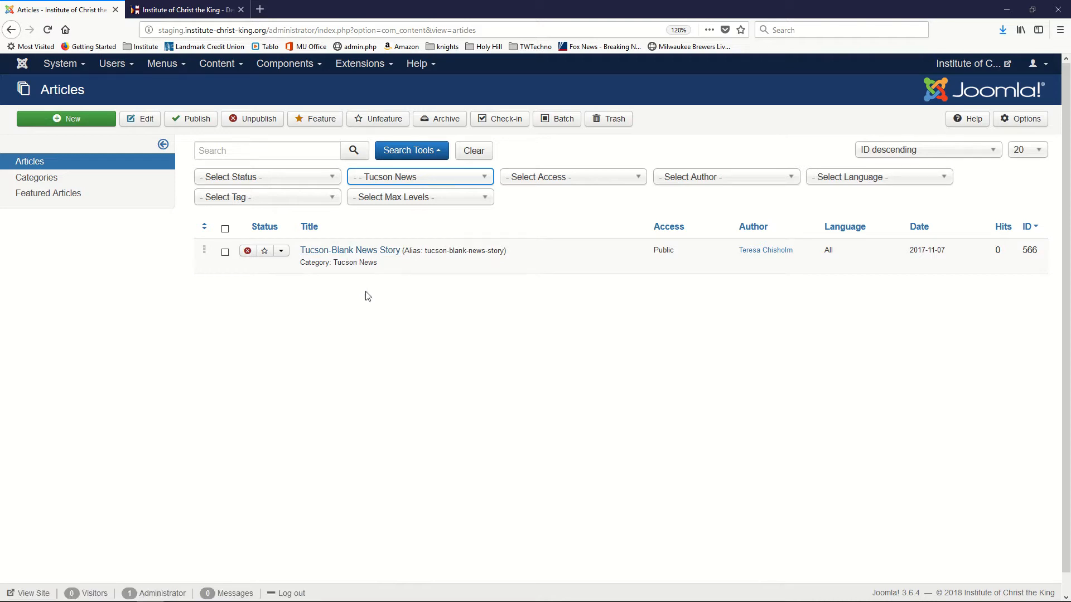
pyautogui.click(360, 254)
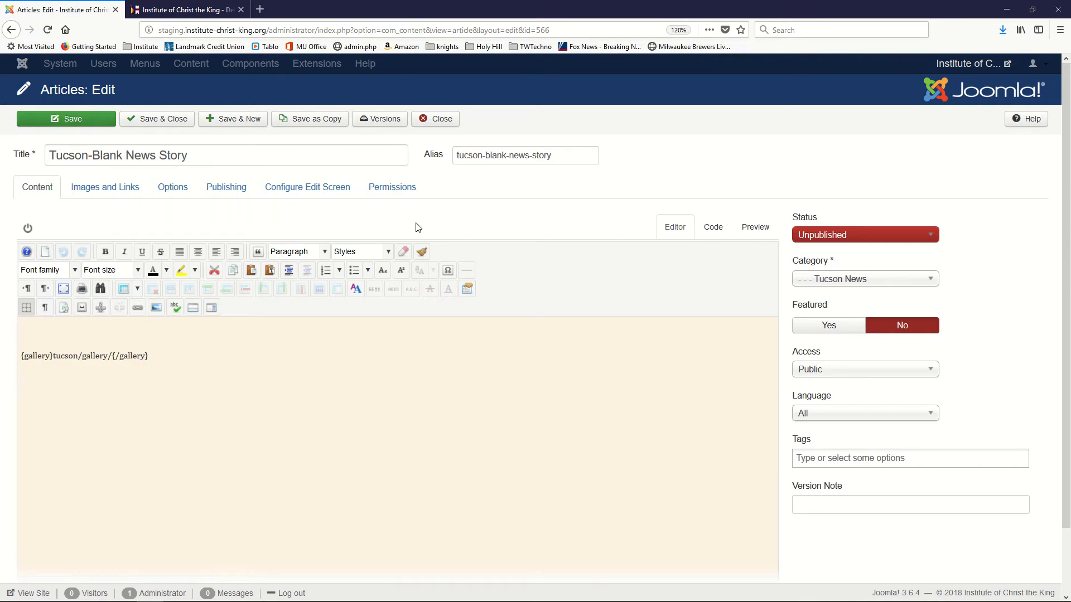
pyautogui.moveTo(205, 156); pyautogui.dragTo(44, 142)
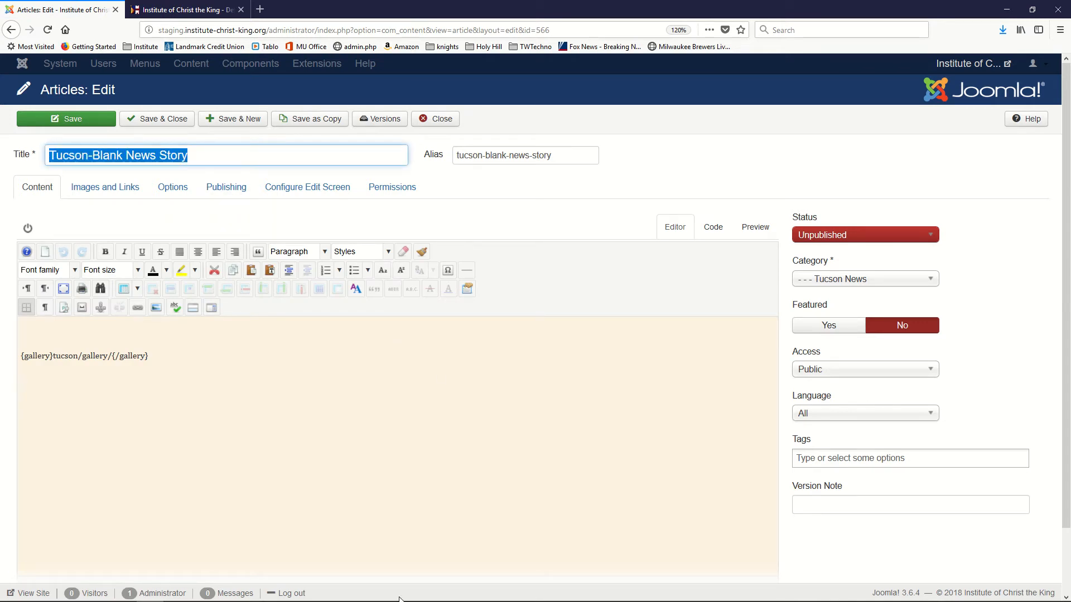
# Step: Open text.txt from the 2018-10-20TucsonConfirmation folder and copy its headline "Confirmations at St. Gianna Oratory in Tucson"
pyautogui.moveTo(264, 596)
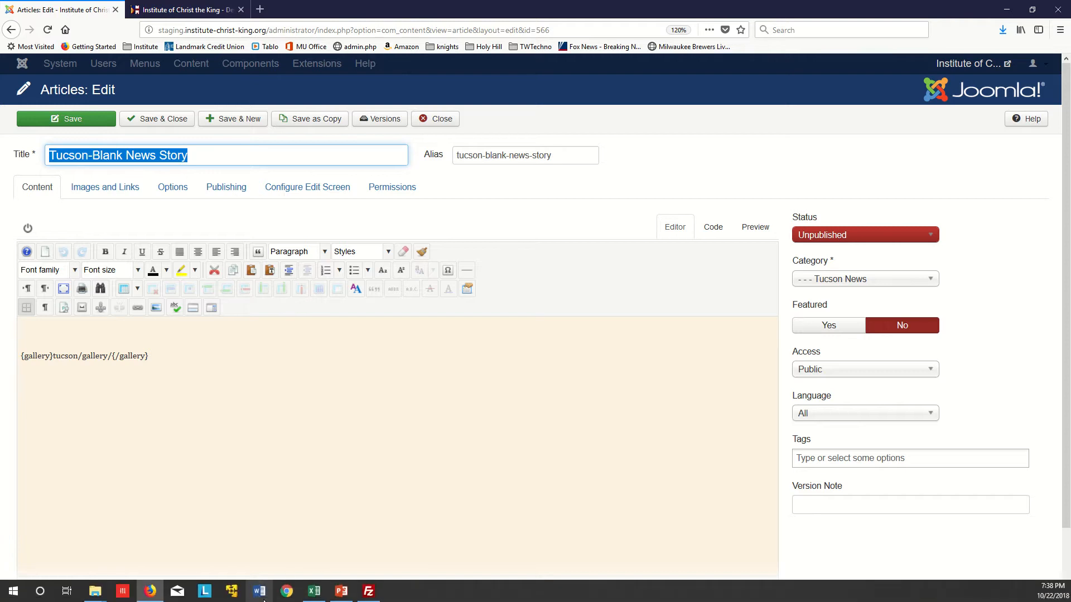
pyautogui.click(95, 594)
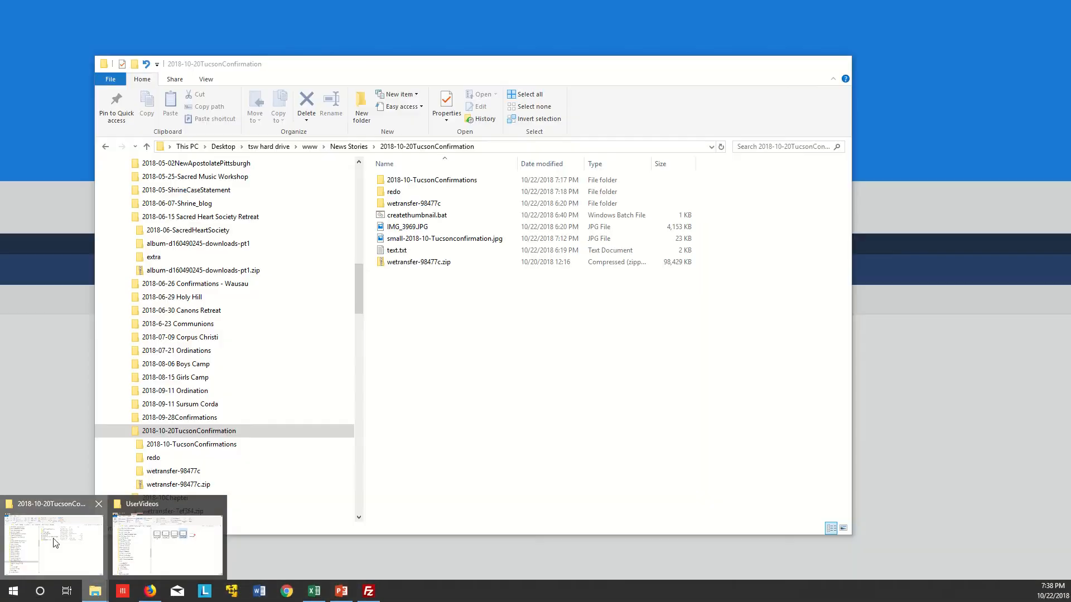
pyautogui.click(54, 544)
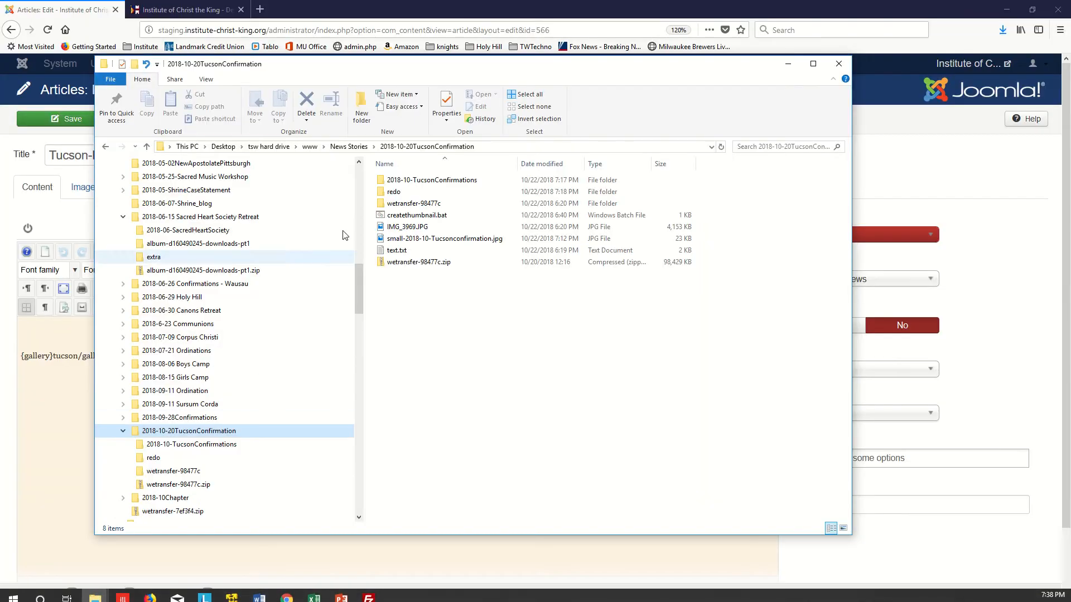
pyautogui.doubleClick(400, 250)
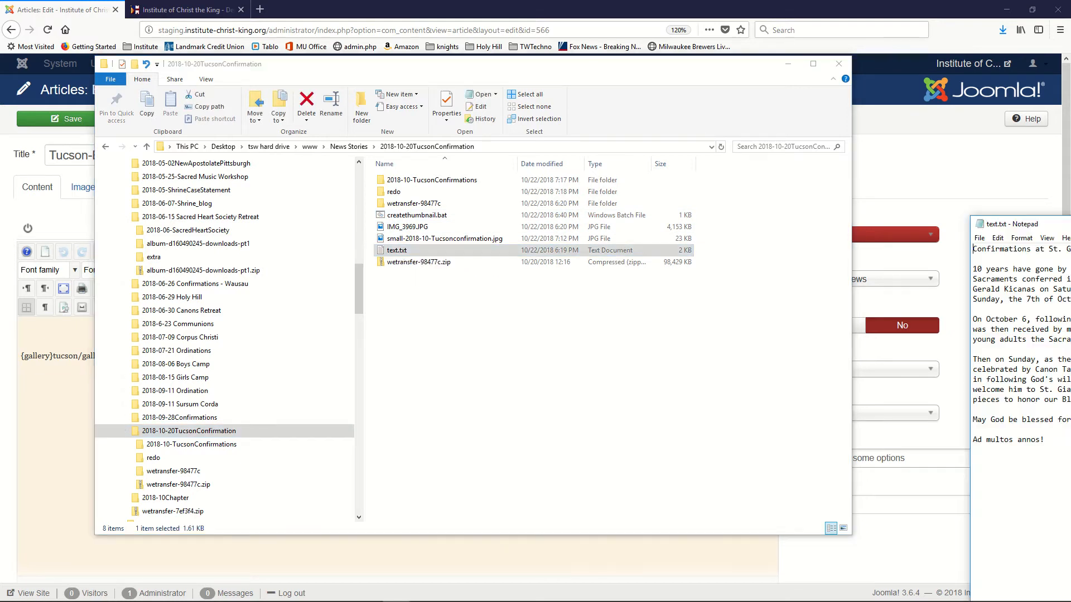
pyautogui.moveTo(1033, 223); pyautogui.dragTo(147, 160)
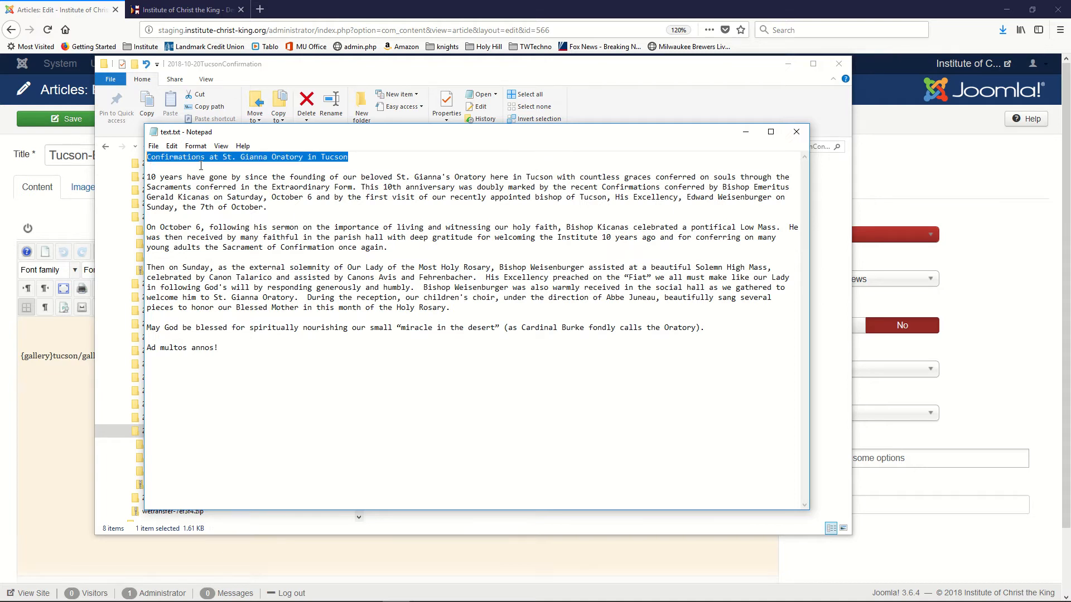
pyautogui.rightClick(218, 158)
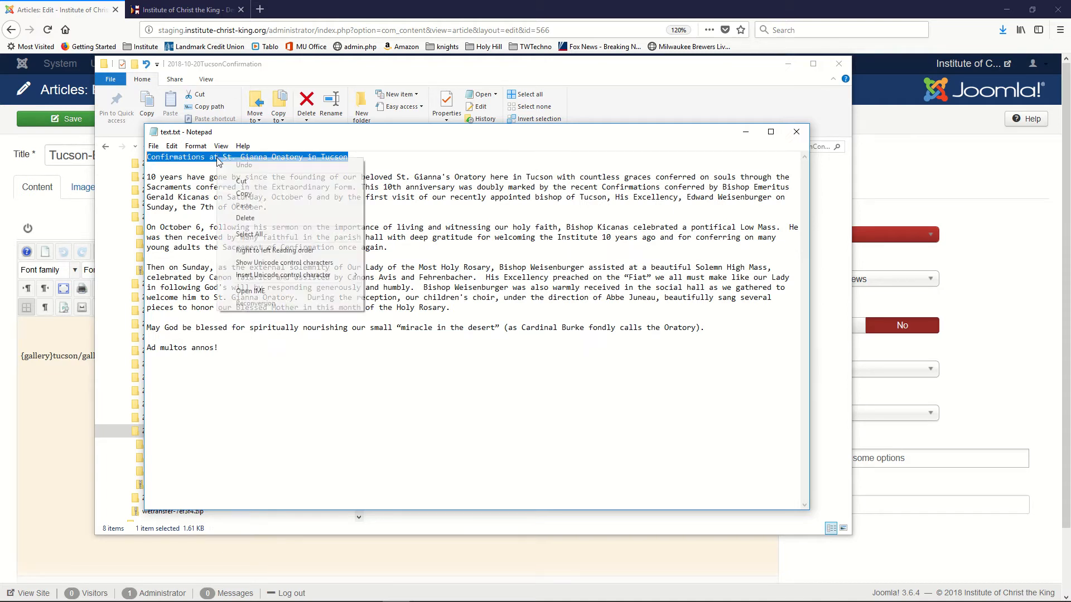
pyautogui.click(245, 193)
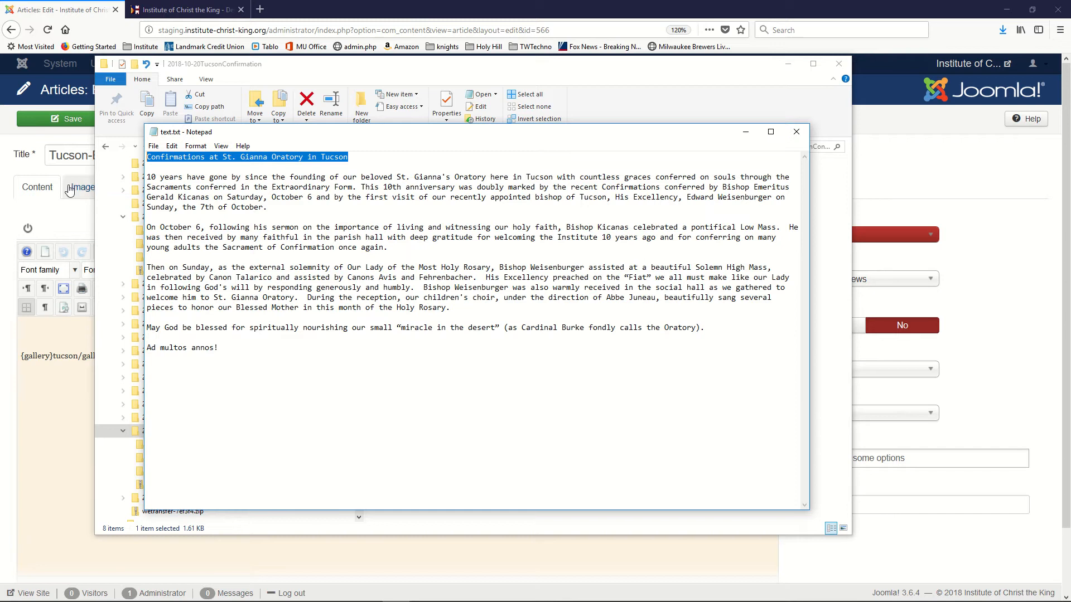
# Step: Back in the article editor, replace the title with the copied headline "Confirmations at St. Gianna Oratory in Tucson"
pyautogui.click(27, 176)
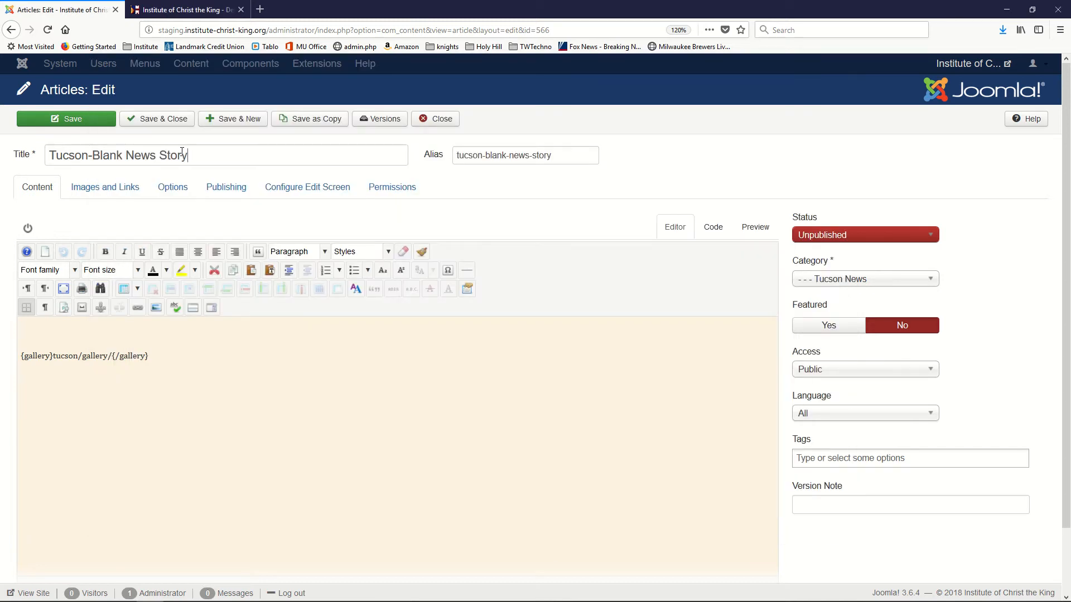
pyautogui.moveTo(181, 152); pyautogui.dragTo(37, 149)
pyautogui.hotkey('ctrl', 'v')
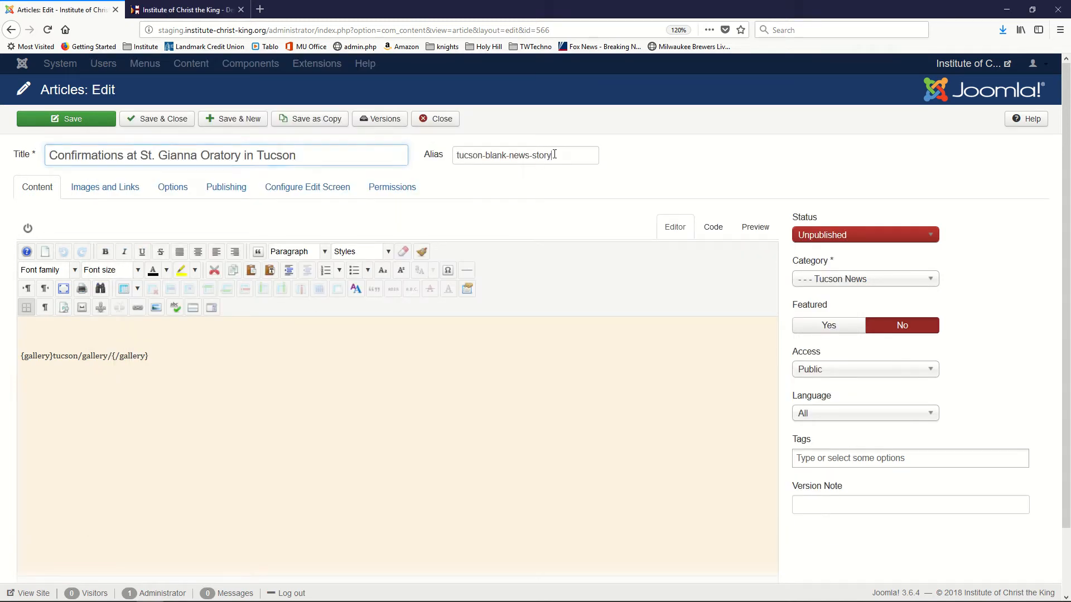
# Step: Clear the article's alias and save the article as a copy
pyautogui.moveTo(558, 156); pyautogui.dragTo(450, 164)
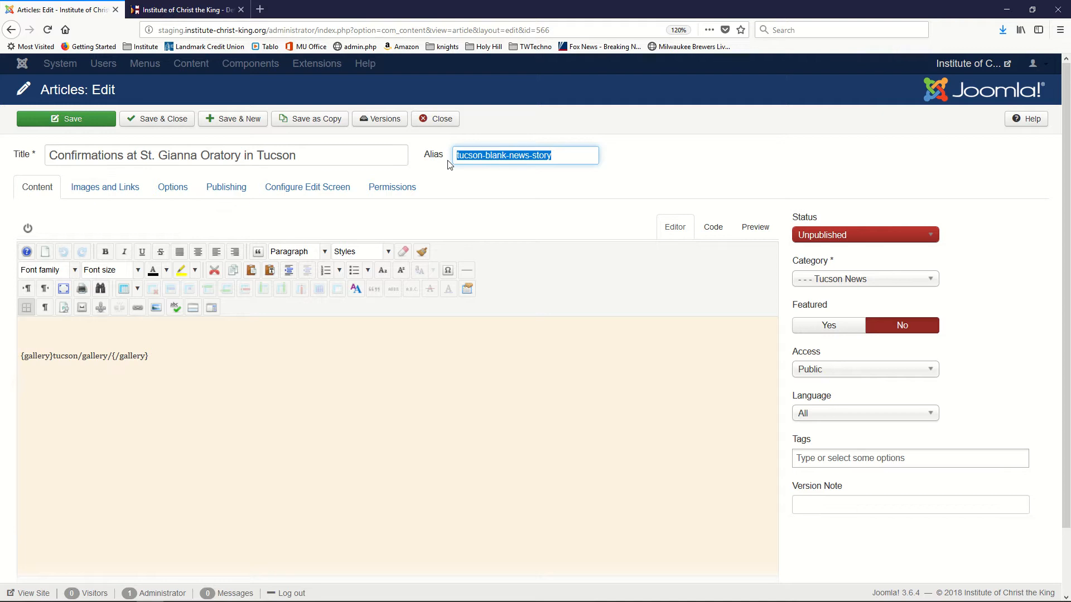
pyautogui.press('Delete')
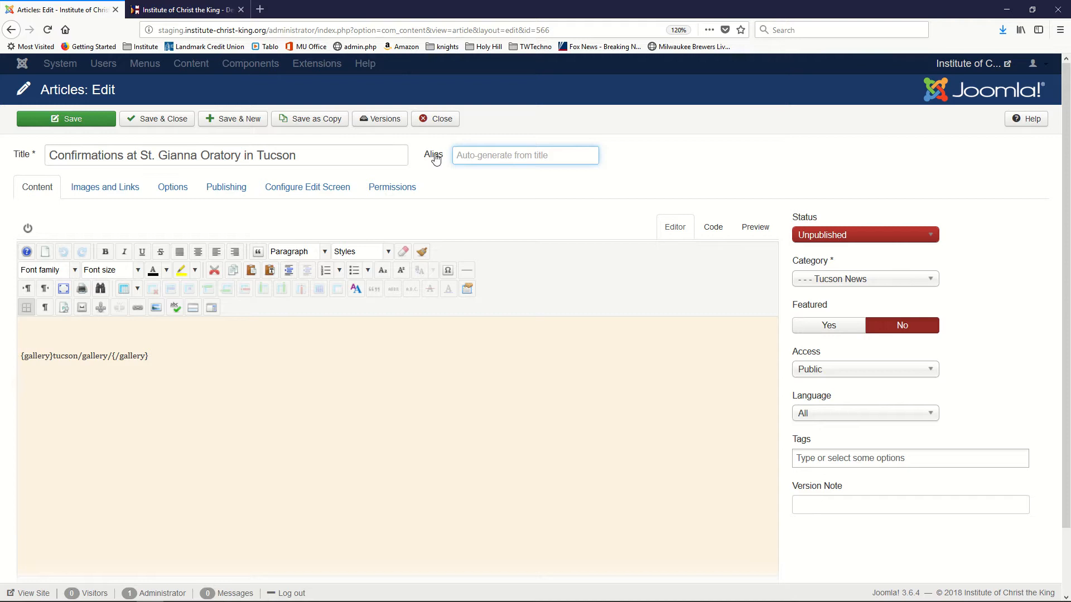
pyautogui.click(310, 120)
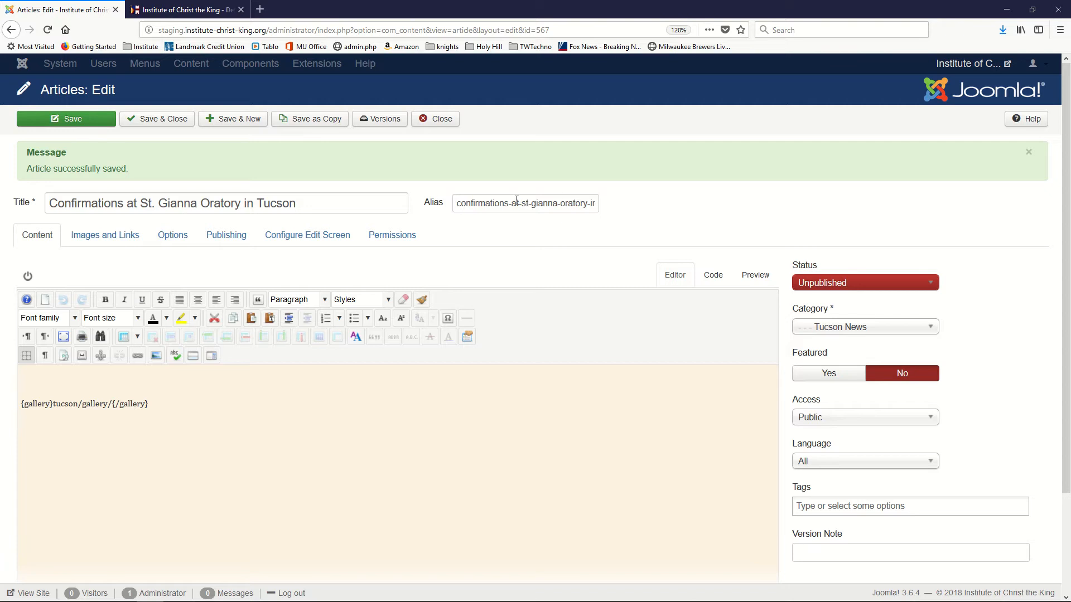
# Step: Set the article's status to Published and its category to Tucson News
pyautogui.scroll(-2, 536, 277)
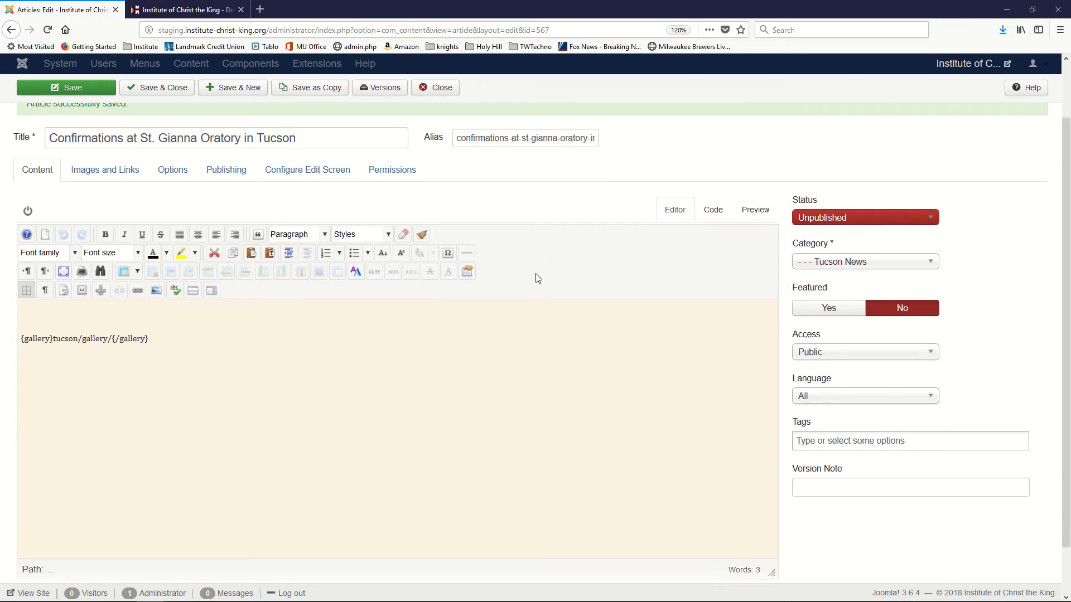
pyautogui.click(812, 215)
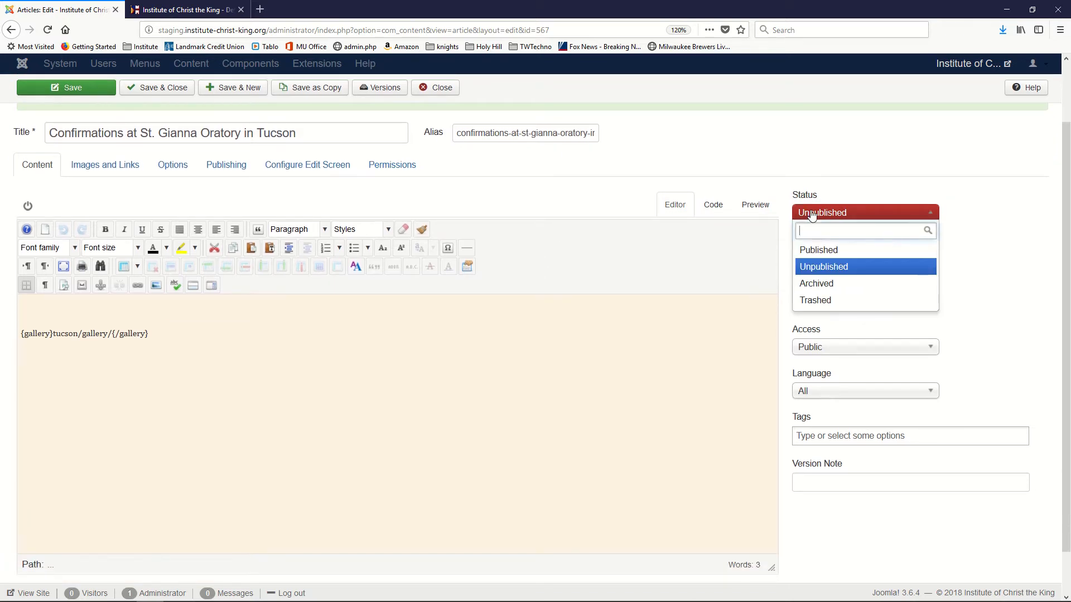
pyautogui.click(815, 256)
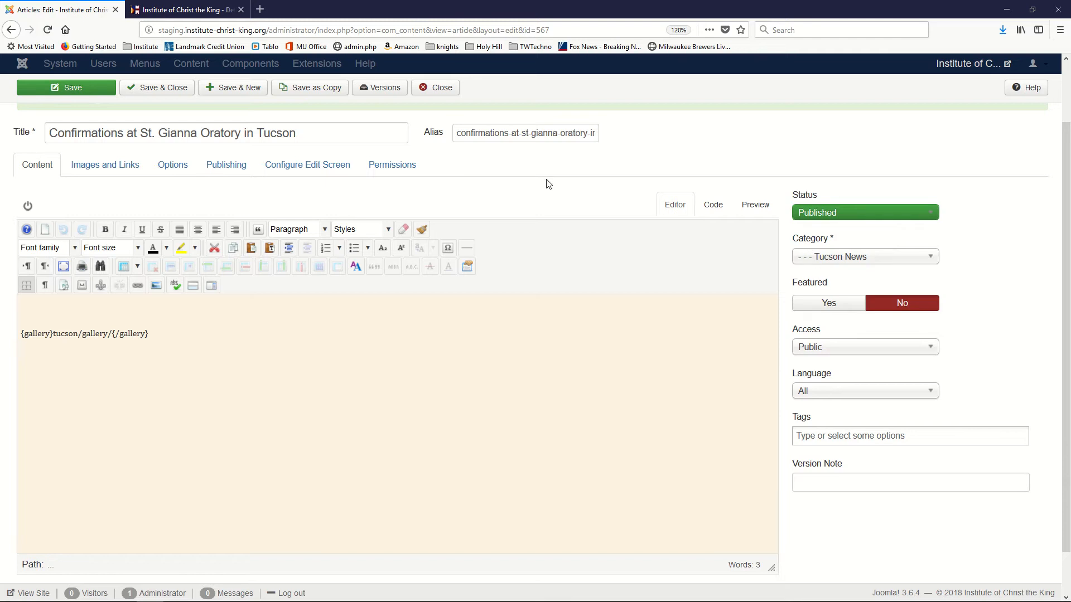
pyautogui.click(807, 262)
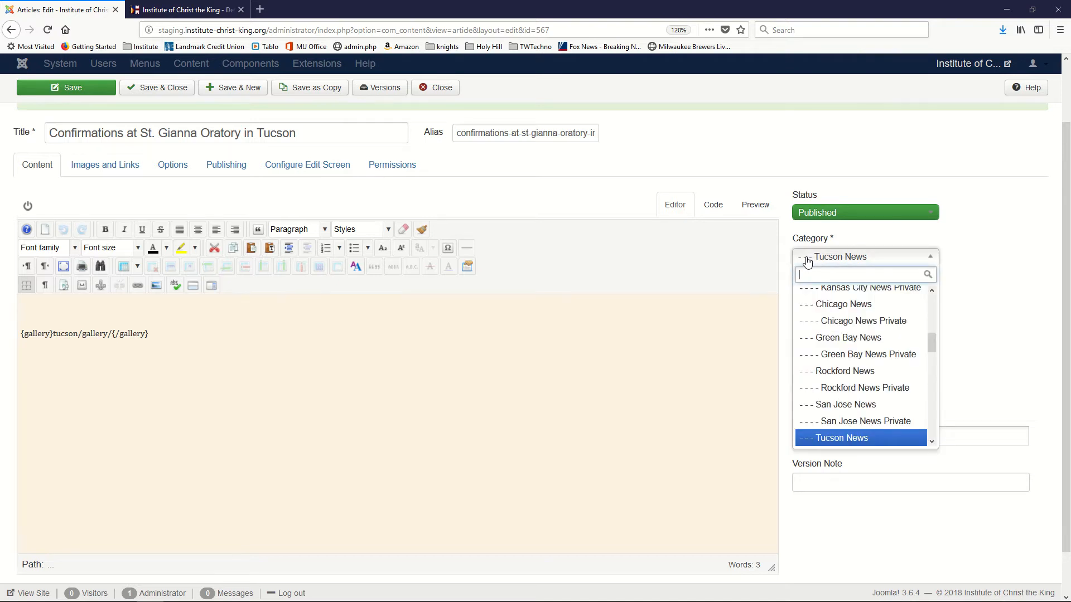
pyautogui.scroll(-1, 862, 438)
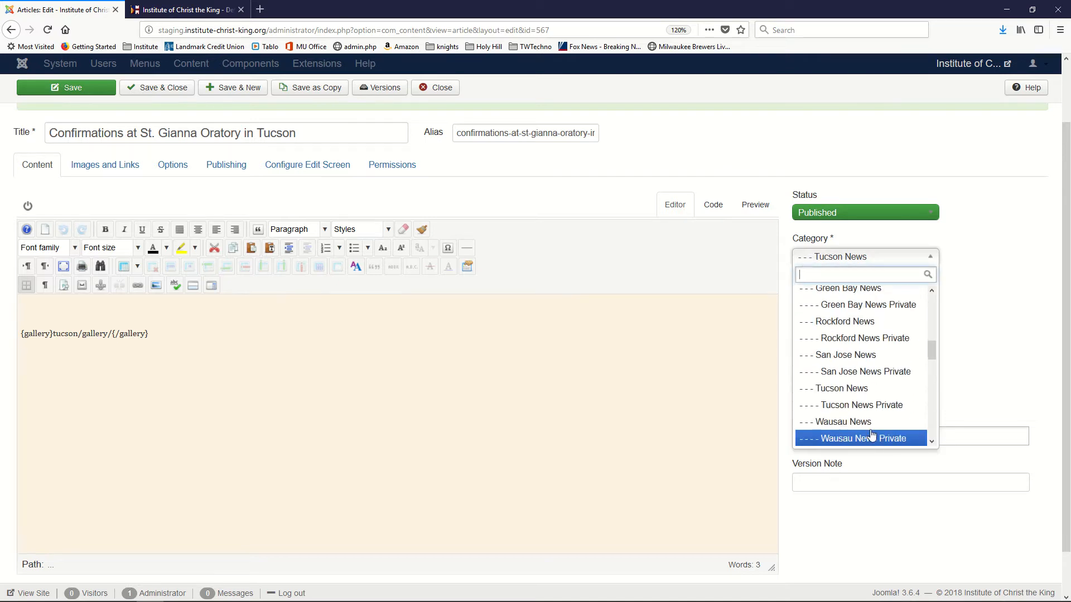
pyautogui.click(845, 394)
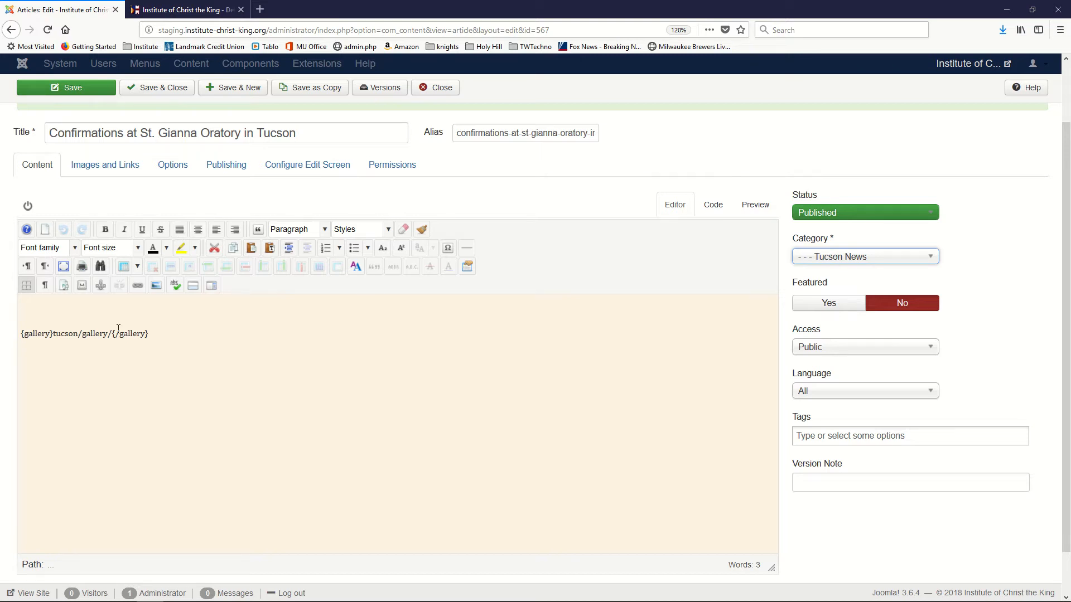
# Step: Switch to text.txt in Notepad and copy the story body from "10 years have gone by" through "Ad multos annos!"
pyautogui.click(60, 302)
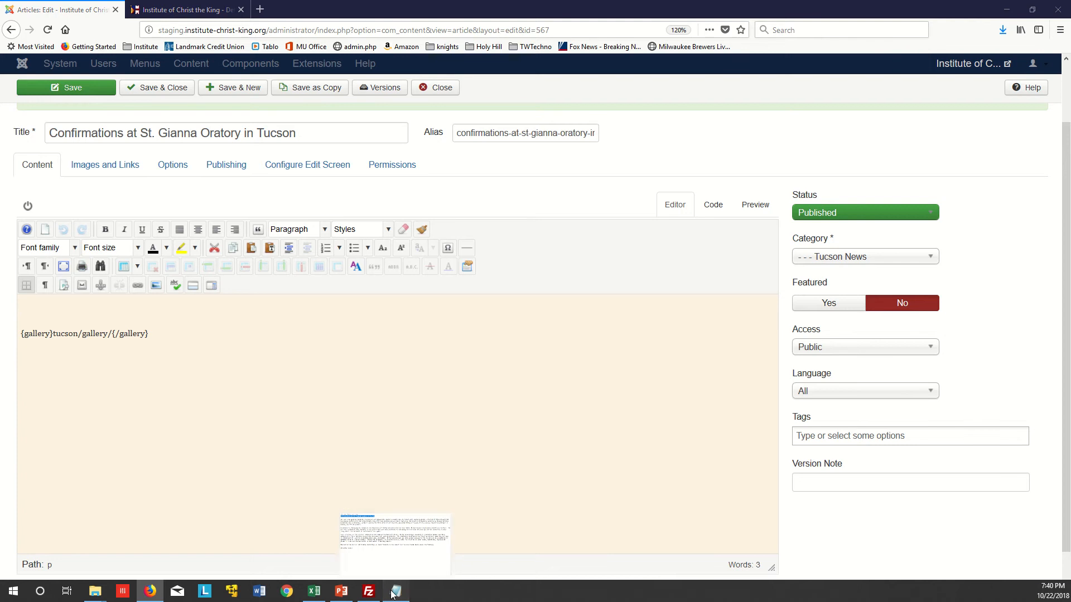
pyautogui.click(395, 527)
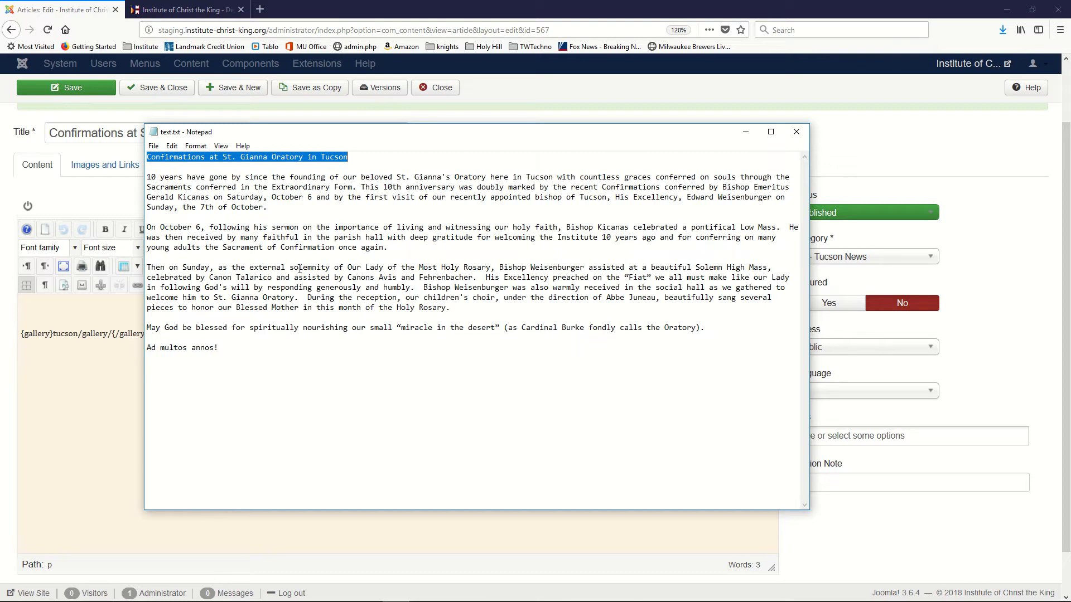
pyautogui.click(162, 177)
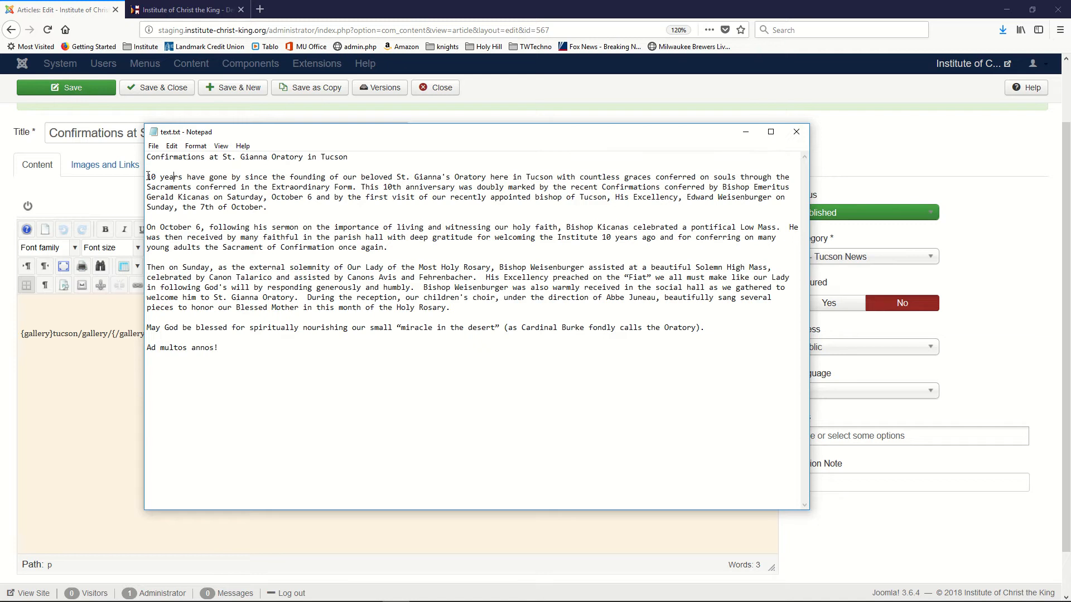
pyautogui.moveTo(148, 177); pyautogui.dragTo(246, 369)
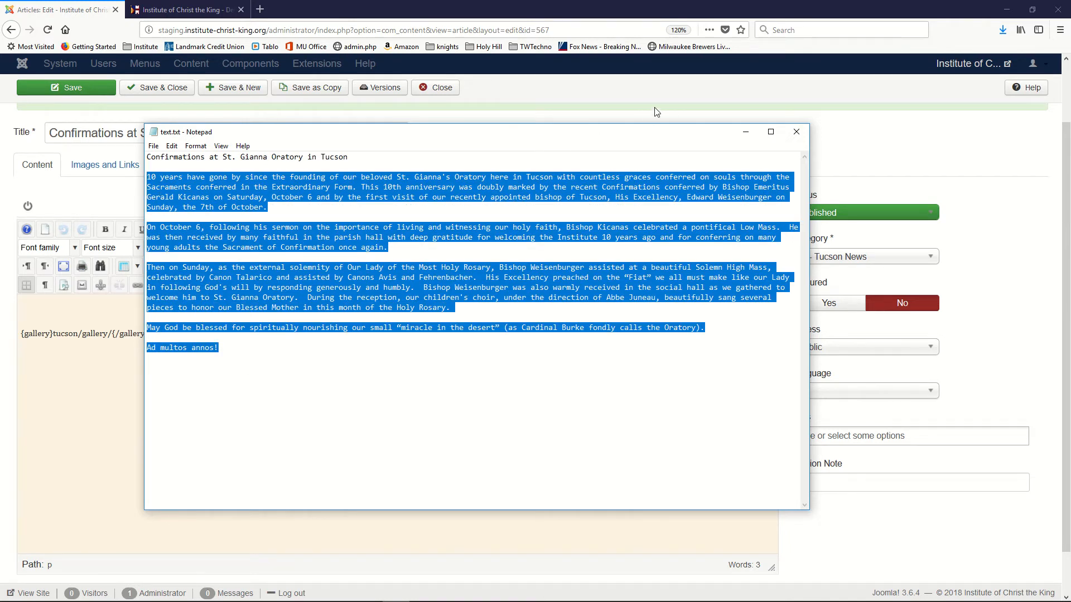
# Step: Paste the copied story body above the gallery tag in the article editor and save the article
pyautogui.click(21, 304)
pyautogui.click(21, 304)
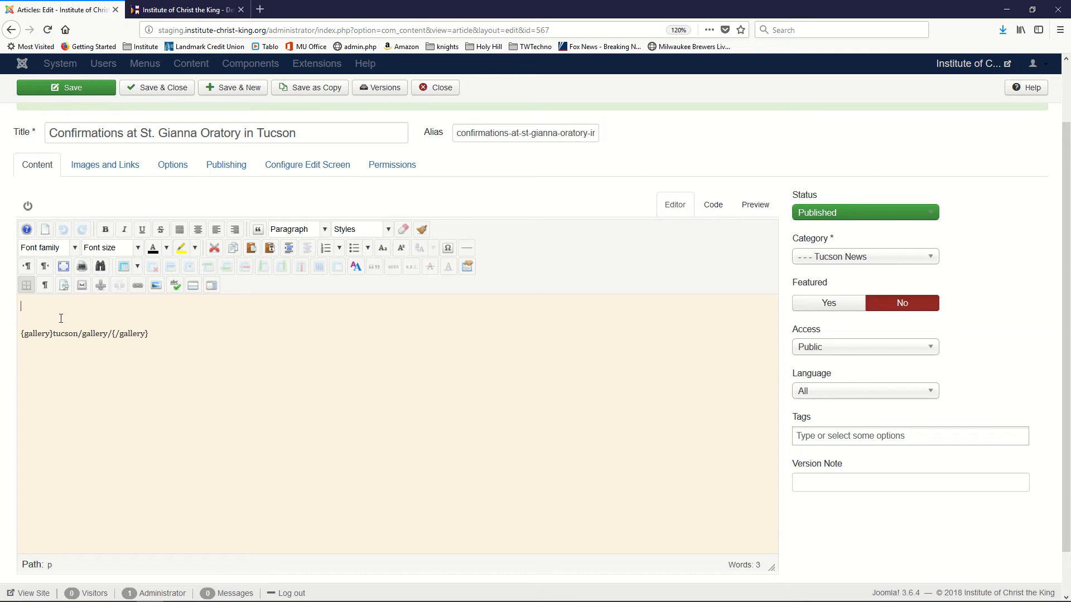
pyautogui.hotkey('ctrl', 'v')
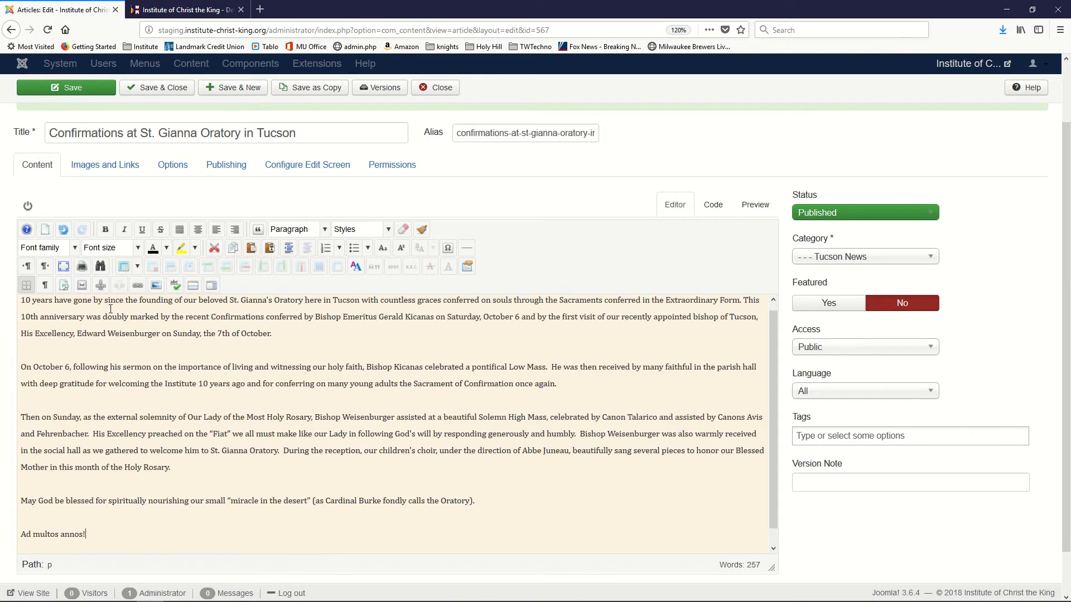
pyautogui.hotkey('ctrl', 's')
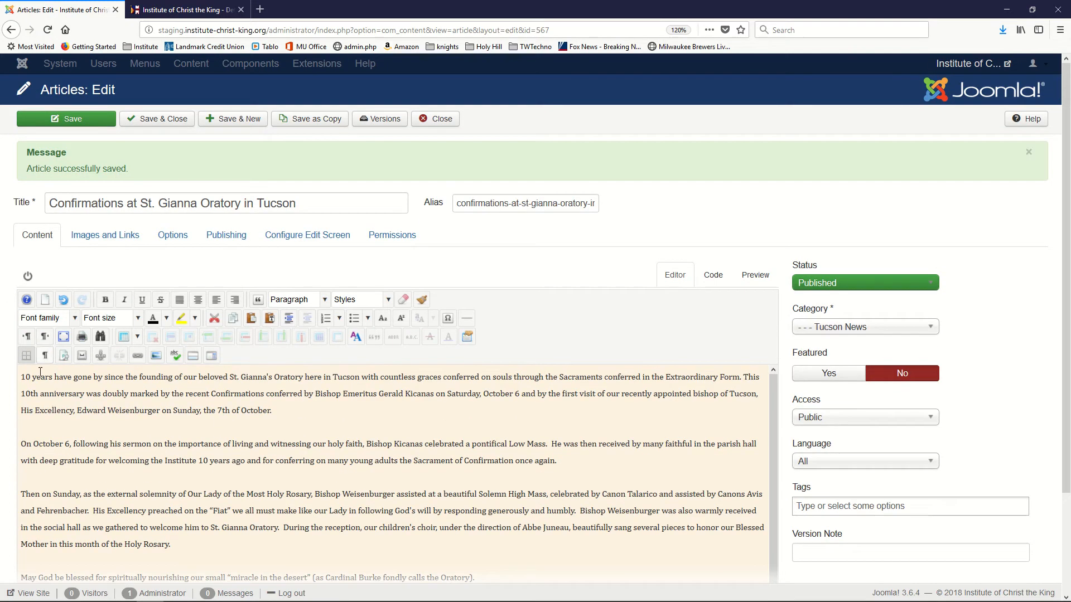
# Step: Copy the story's opening sentence, from "10 years have gone by" through "Extraordinary Form."
pyautogui.scroll(-1, 40, 372)
pyautogui.scroll(1, 40, 372)
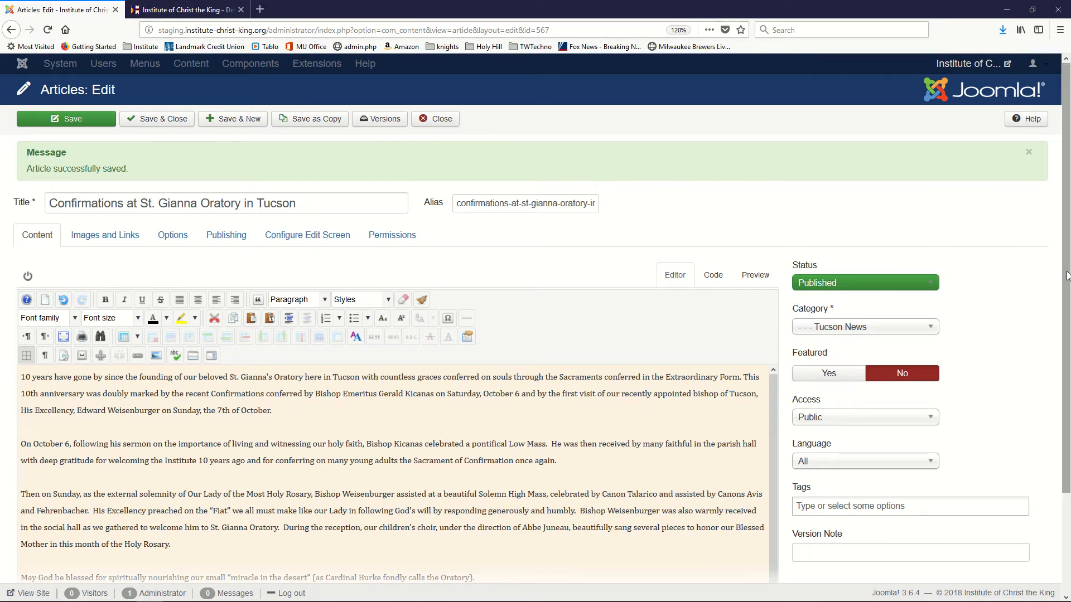
pyautogui.scroll(-2, 1066, 276)
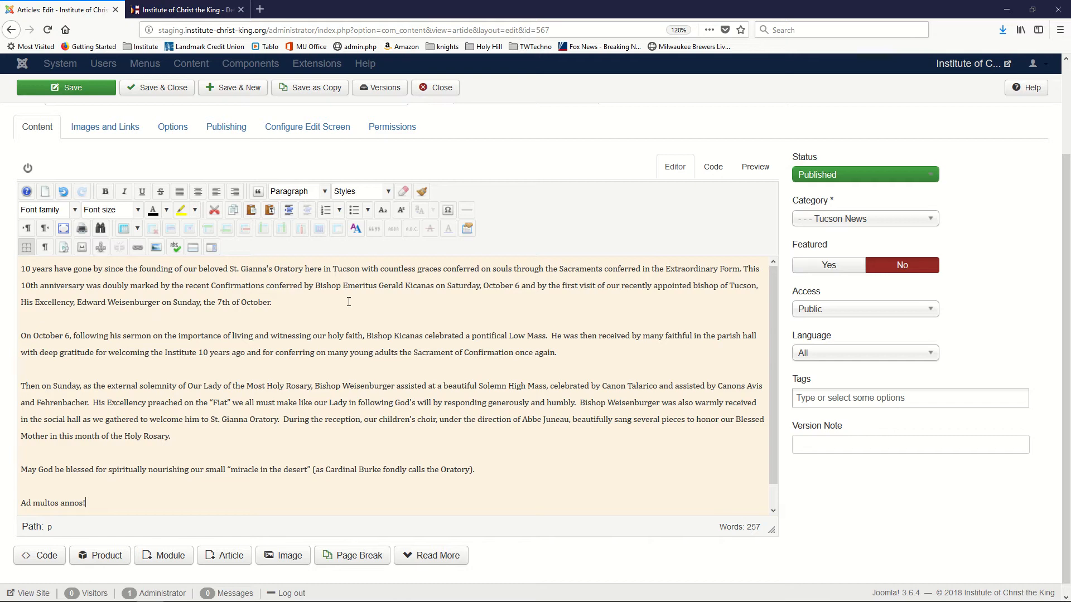
pyautogui.moveTo(742, 268); pyautogui.dragTo(273, 269)
pyautogui.moveTo(219, 247); pyautogui.dragTo(4, 241)
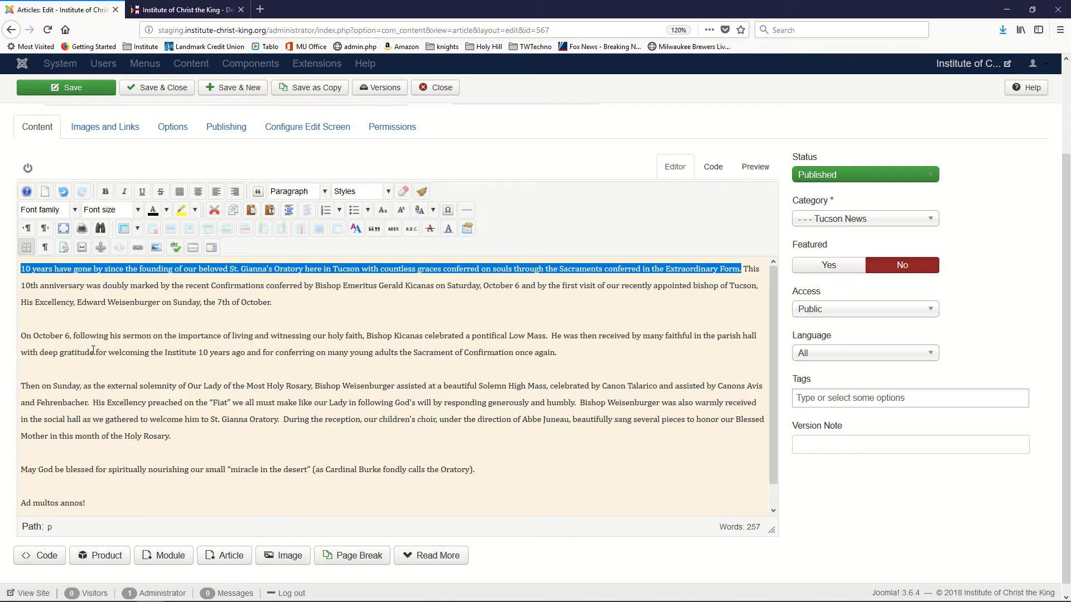
# Step: Paste the copied sentence as a separate intro paragraph above the story, insert a Read More break beneath it and save
pyautogui.click(42, 275)
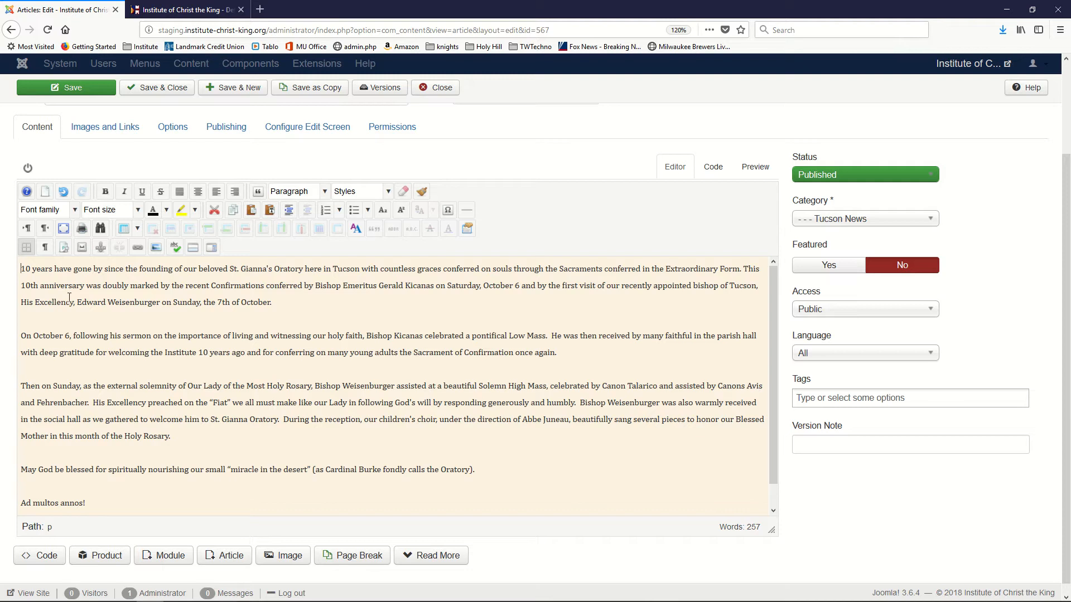
pyautogui.press('Return')
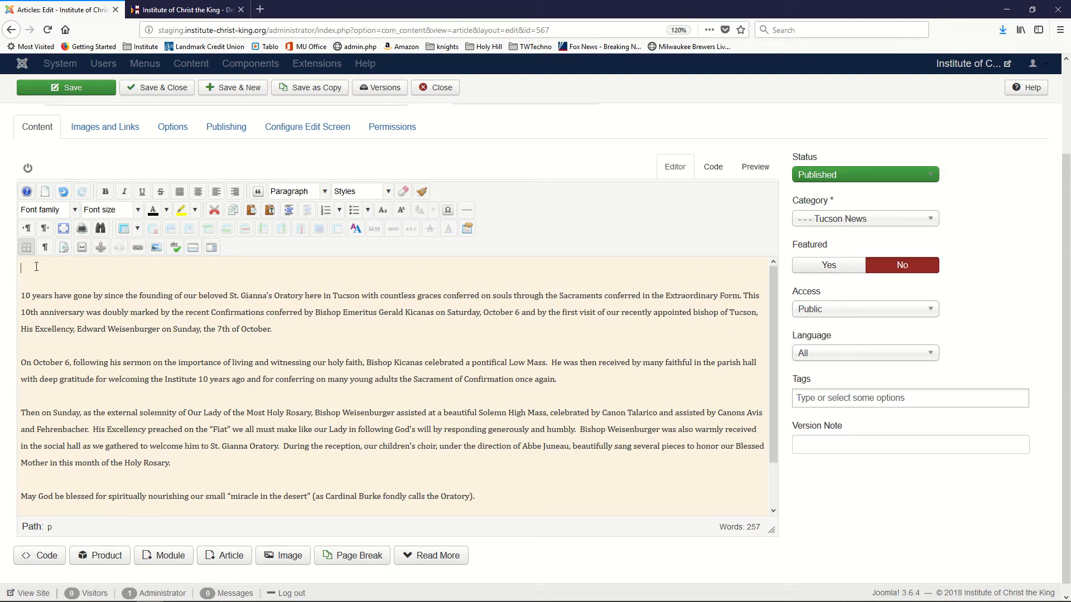
pyautogui.hotkey('ctrl', 'v')
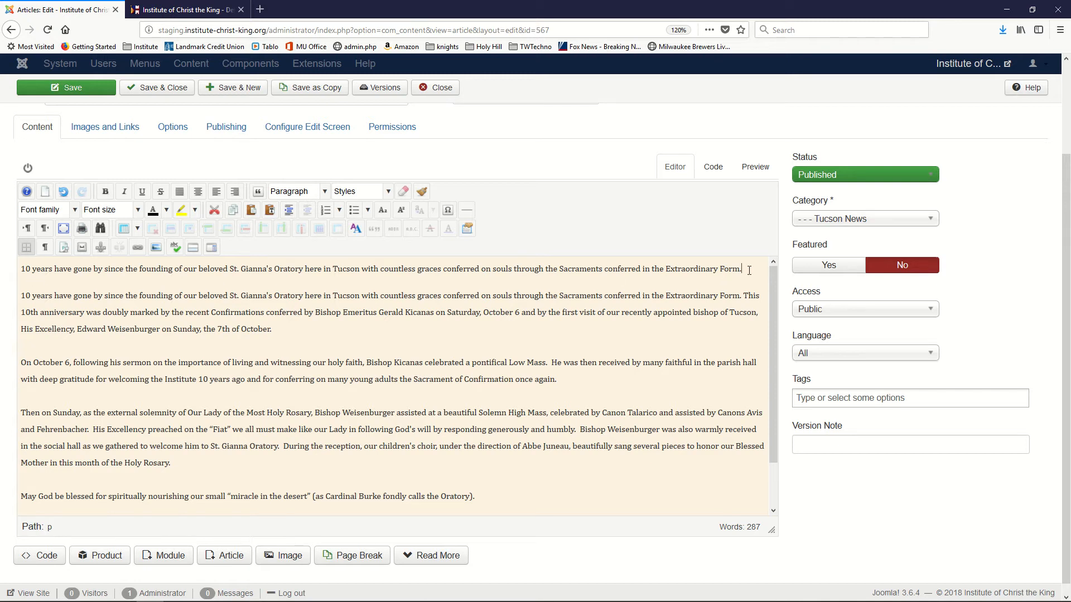
pyautogui.scroll(-2, 772, 340)
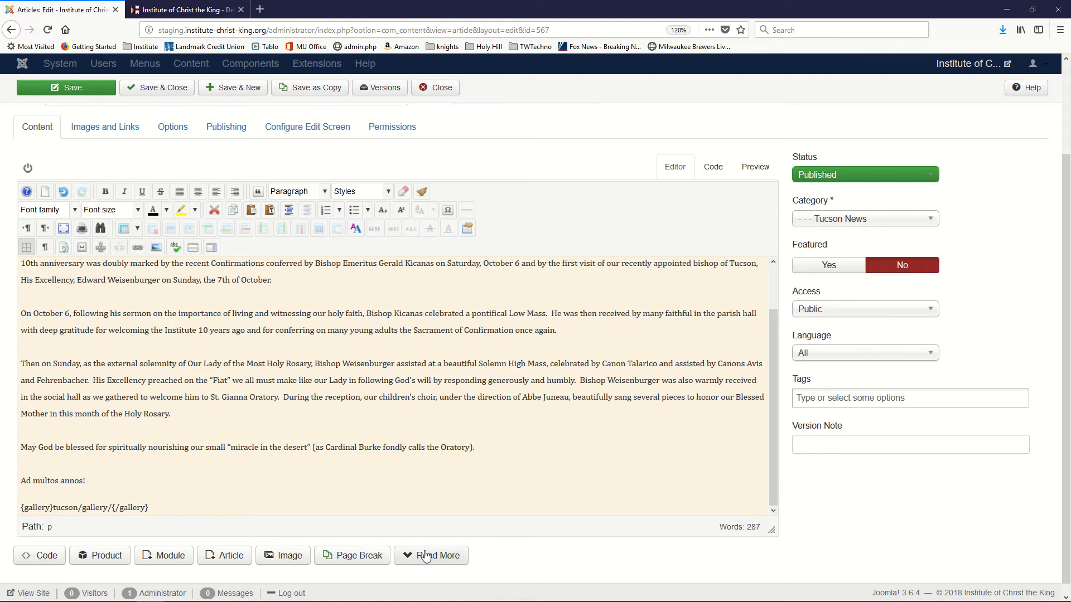
pyautogui.scroll(1, 202, 367)
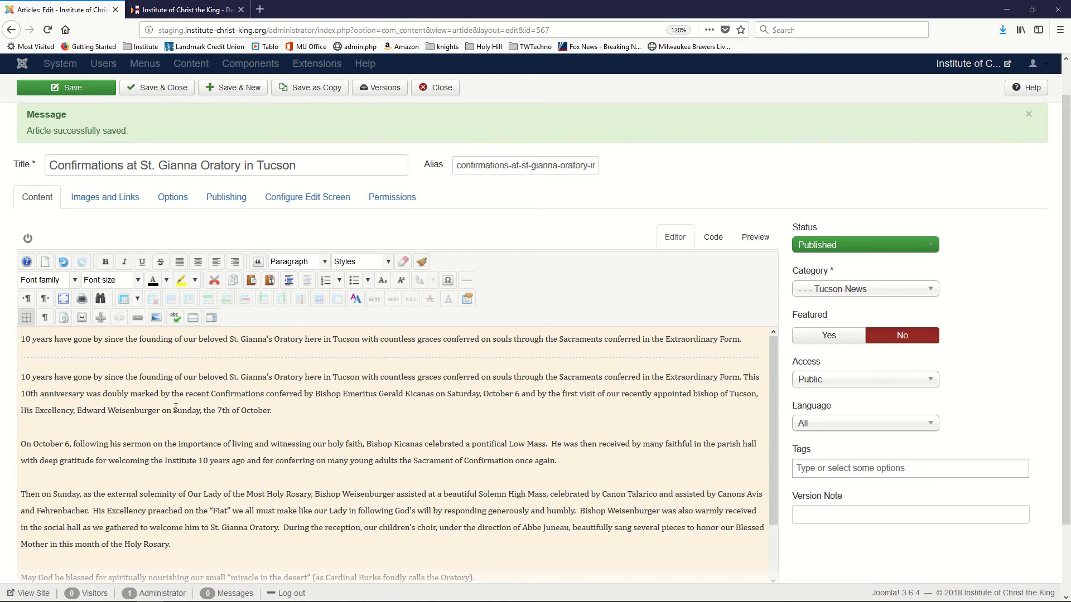
# Step: Place the cursor after "tucson/gallery/" in the gallery tag and copy the folder name "2018-10-TucsonConfirmations" from File Explorer
pyautogui.scroll(-5, 192, 374)
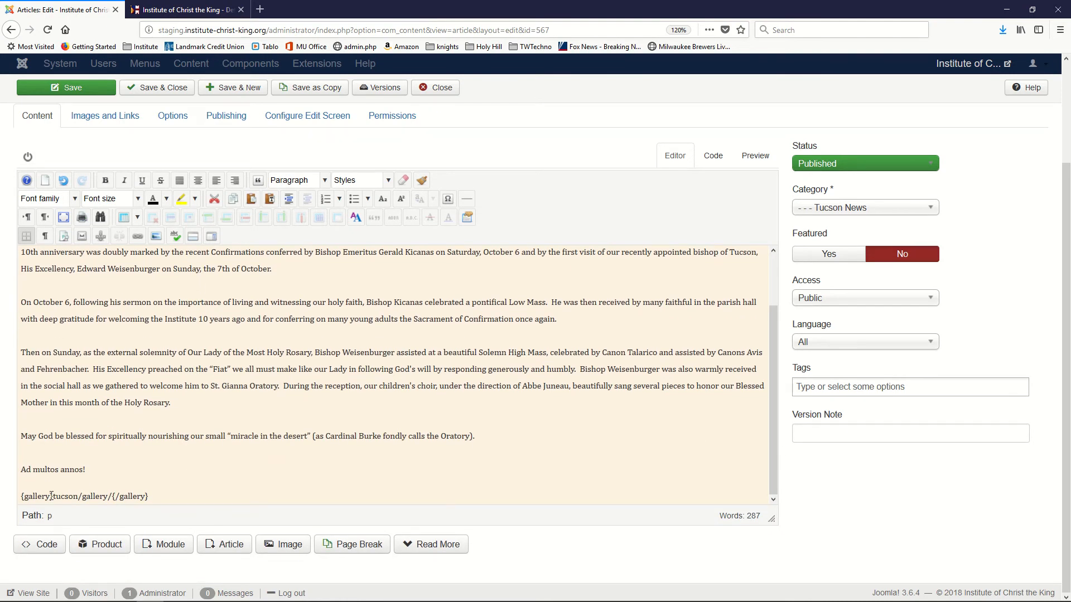
pyautogui.moveTo(151, 495); pyautogui.dragTo(20, 494)
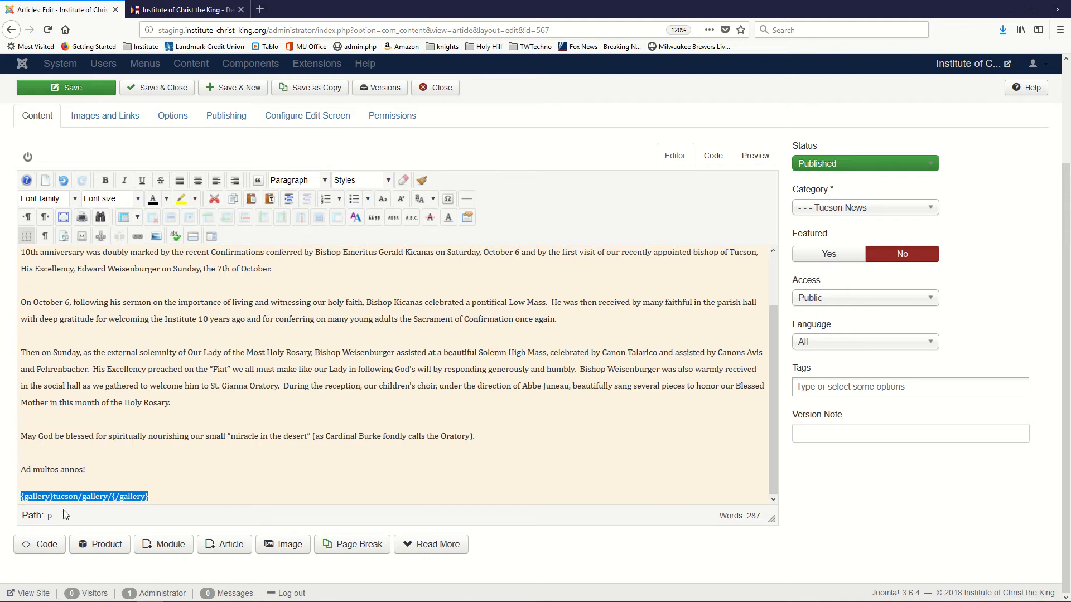
pyautogui.click(49, 496)
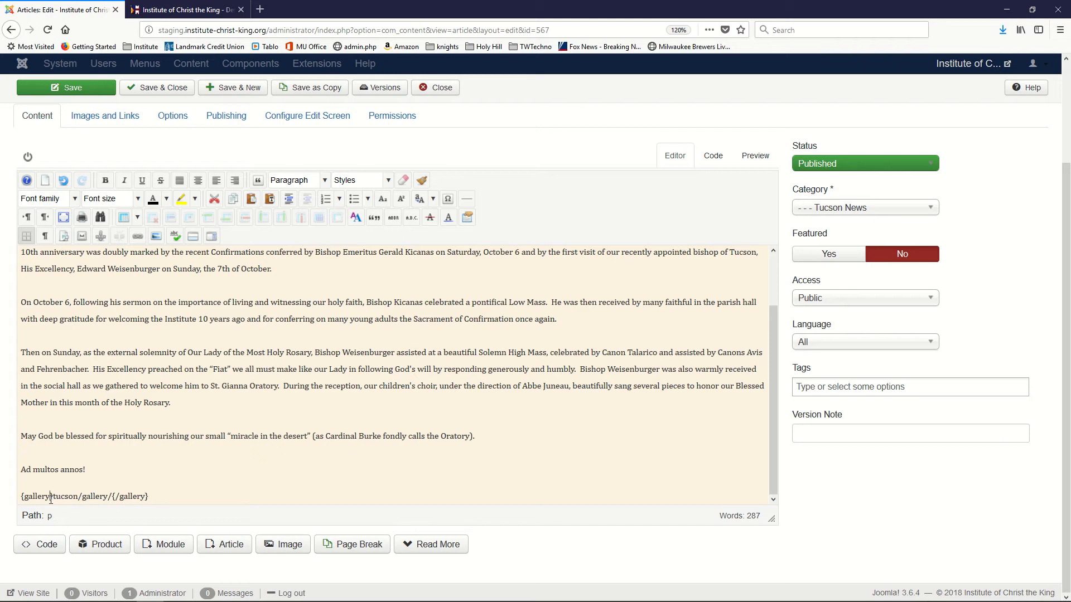
pyautogui.click(51, 496)
pyautogui.moveTo(205, 597)
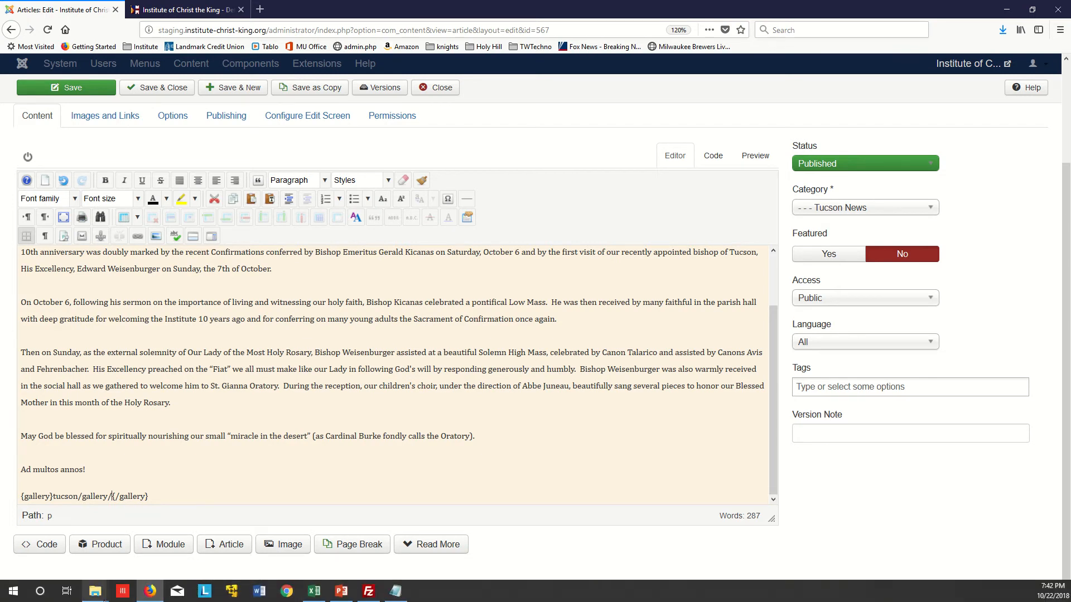
pyautogui.moveTo(97, 595)
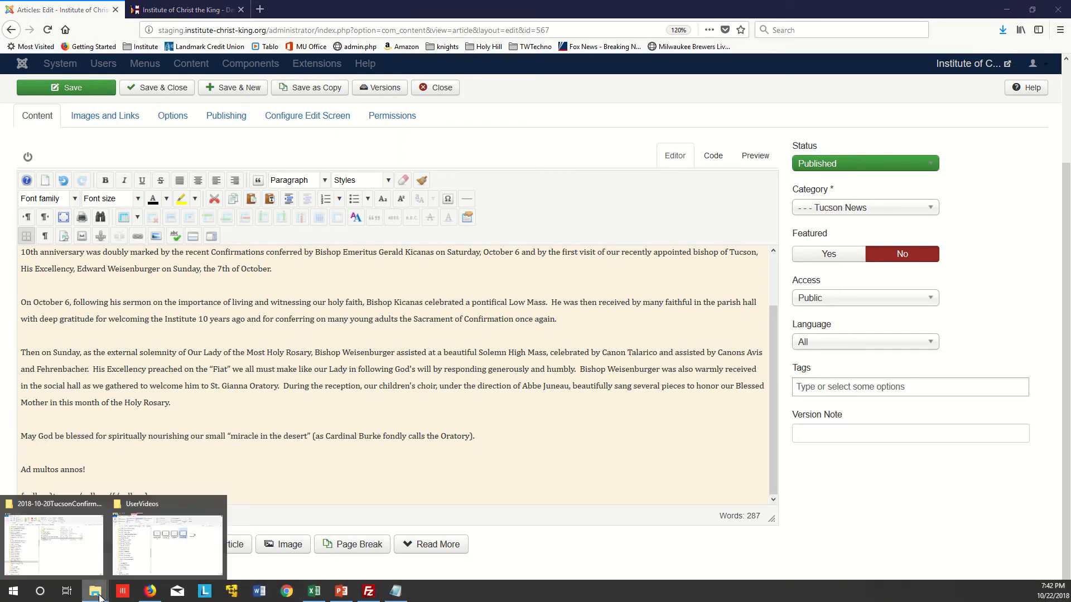
pyautogui.click(79, 567)
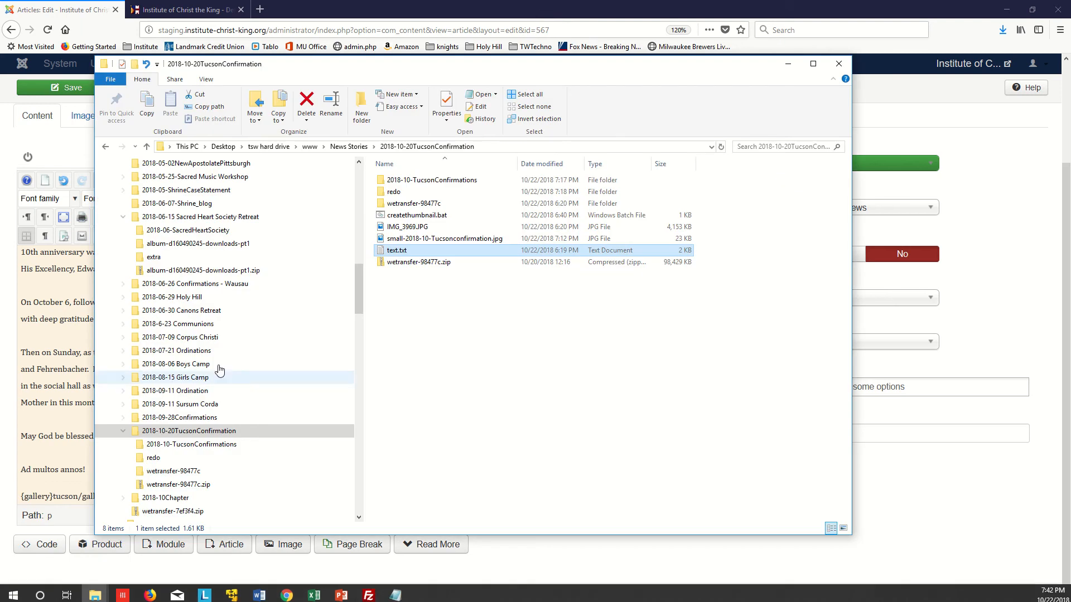
pyautogui.click(419, 178)
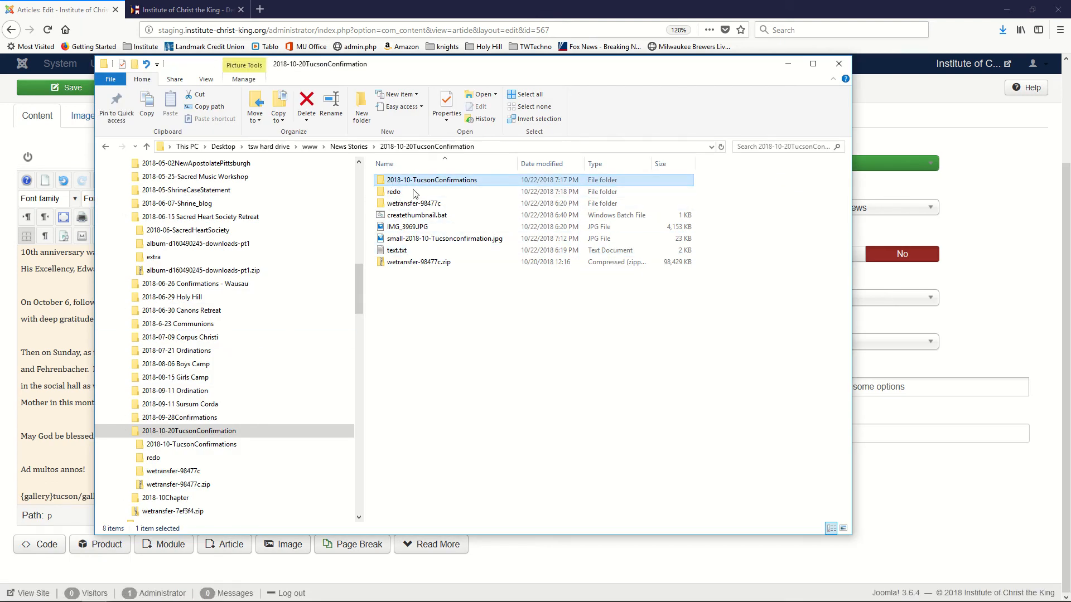
pyautogui.press('F2')
pyautogui.hotkey('ctrl', 'c')
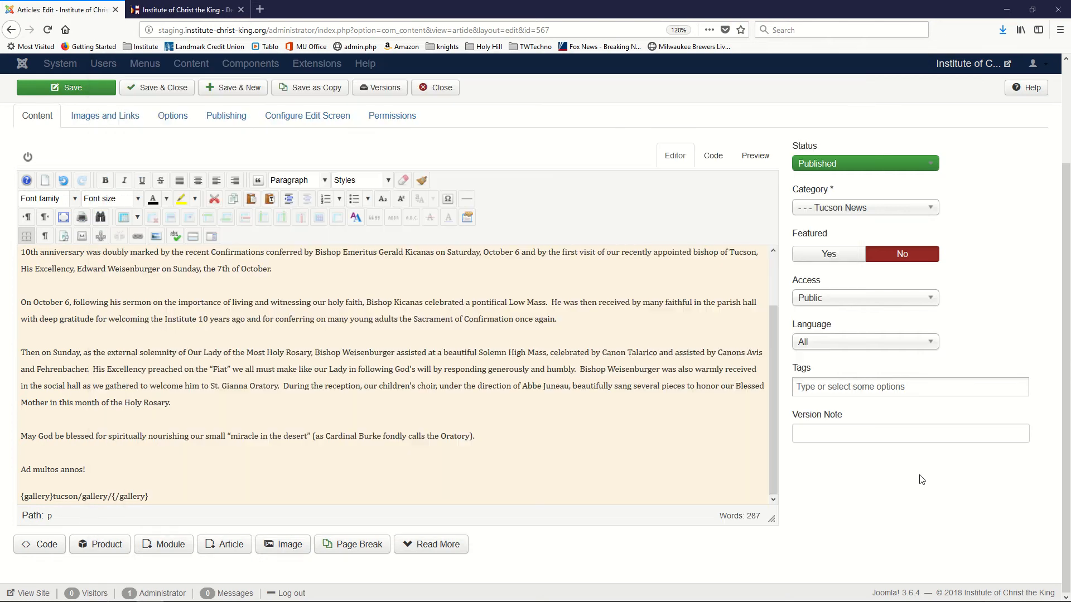
# Step: Complete the gallery tag's path as tucson/gallery/2018-10-TucsonConfirmations and save the article
pyautogui.click(919, 479)
pyautogui.hotkey('ctrl', 'v')
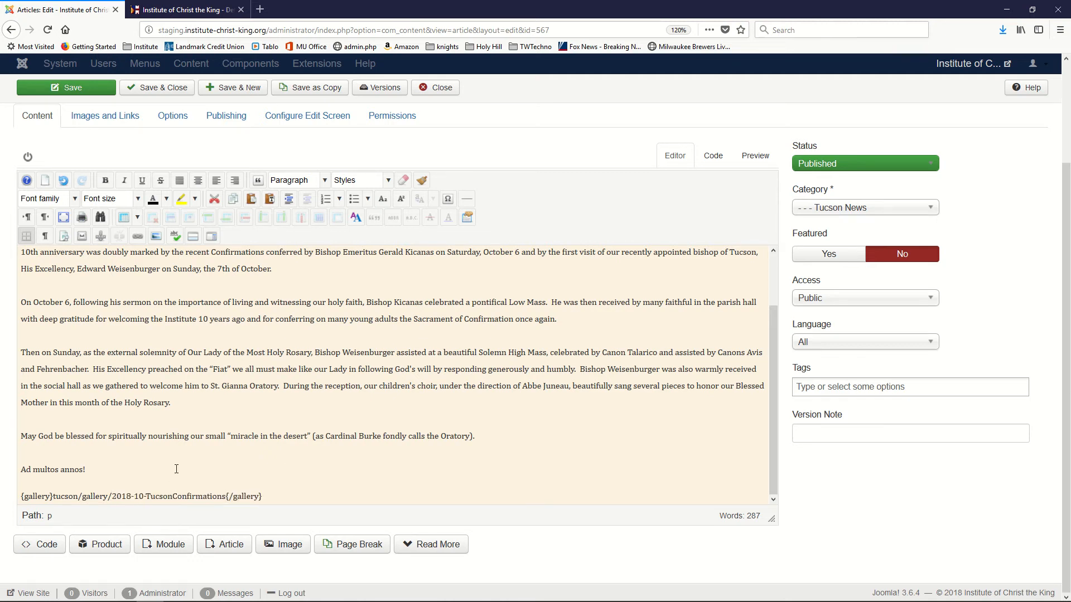
pyautogui.hotkey('ctrl', 's')
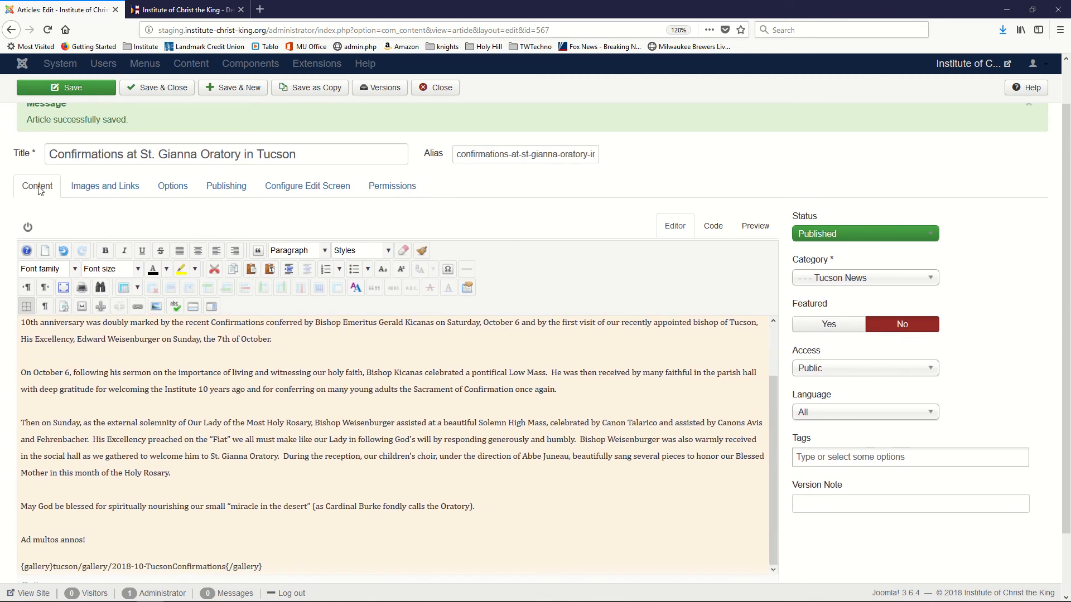
# Step: Start choosing the article's intro image and browse the image library to the tucson/images folder
pyautogui.click(102, 191)
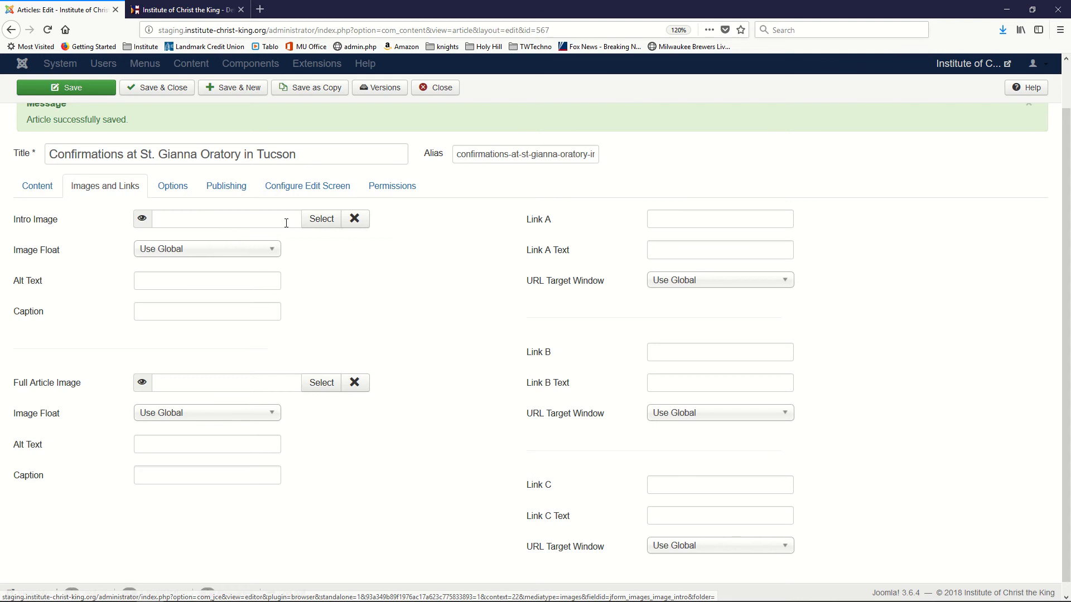
pyautogui.click(321, 219)
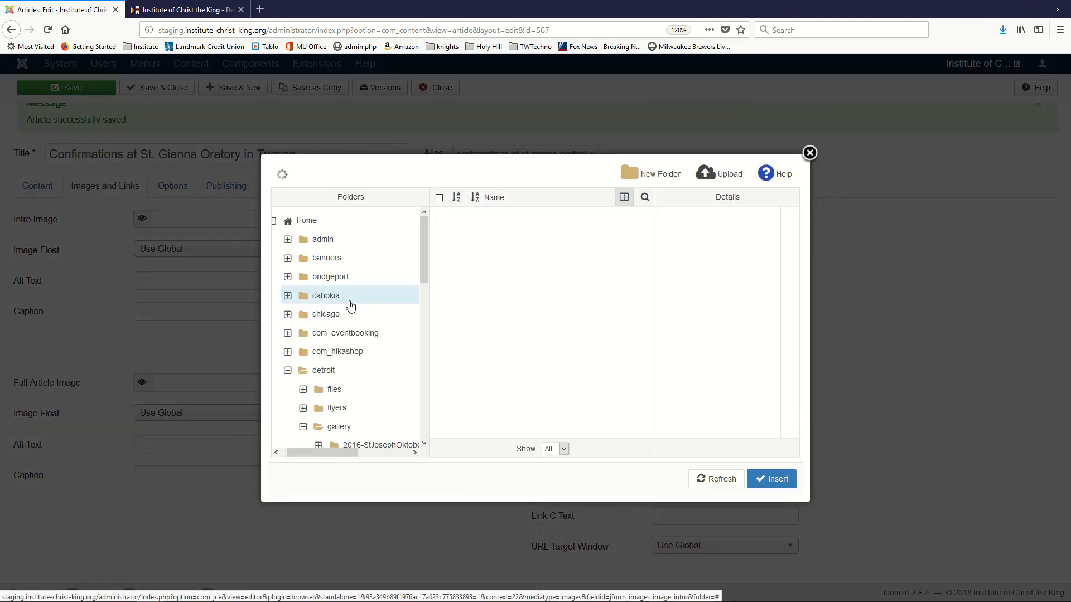
pyautogui.scroll(-3, 350, 306)
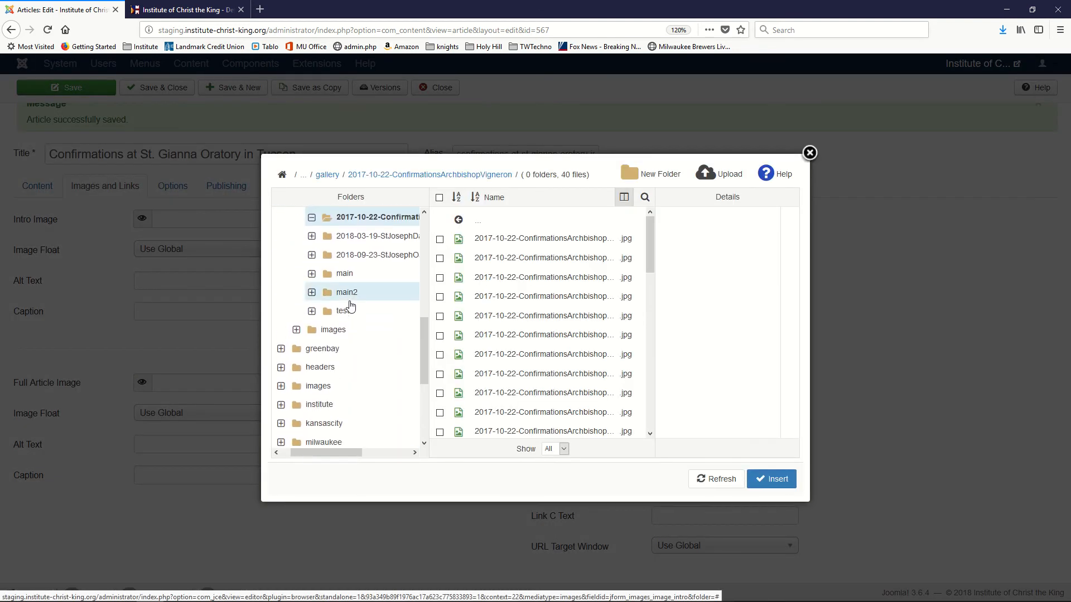
pyautogui.scroll(-3, 385, 390)
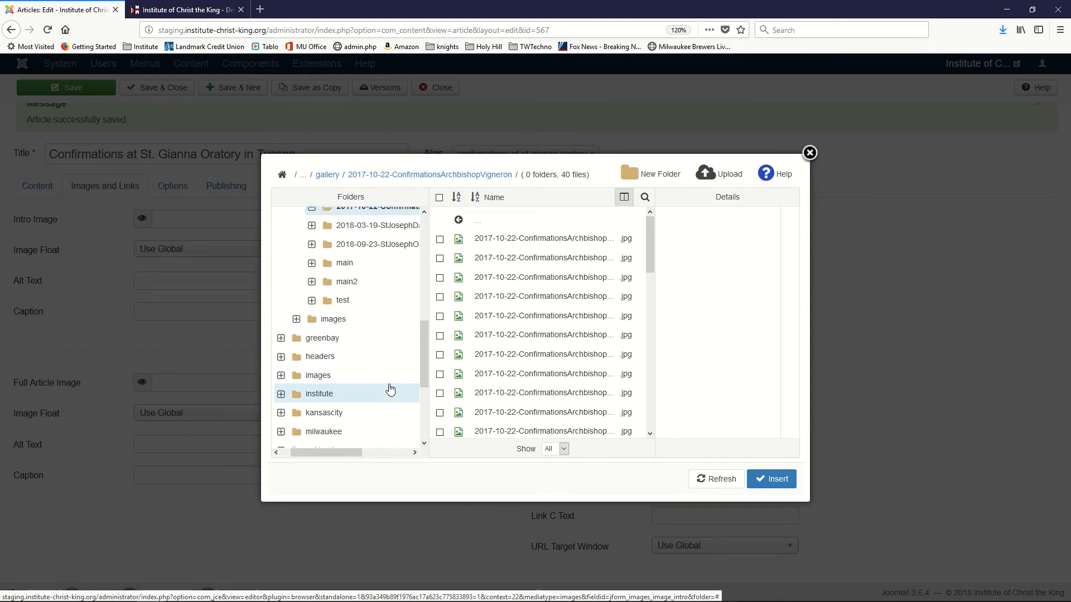
pyautogui.scroll(-1, 391, 383)
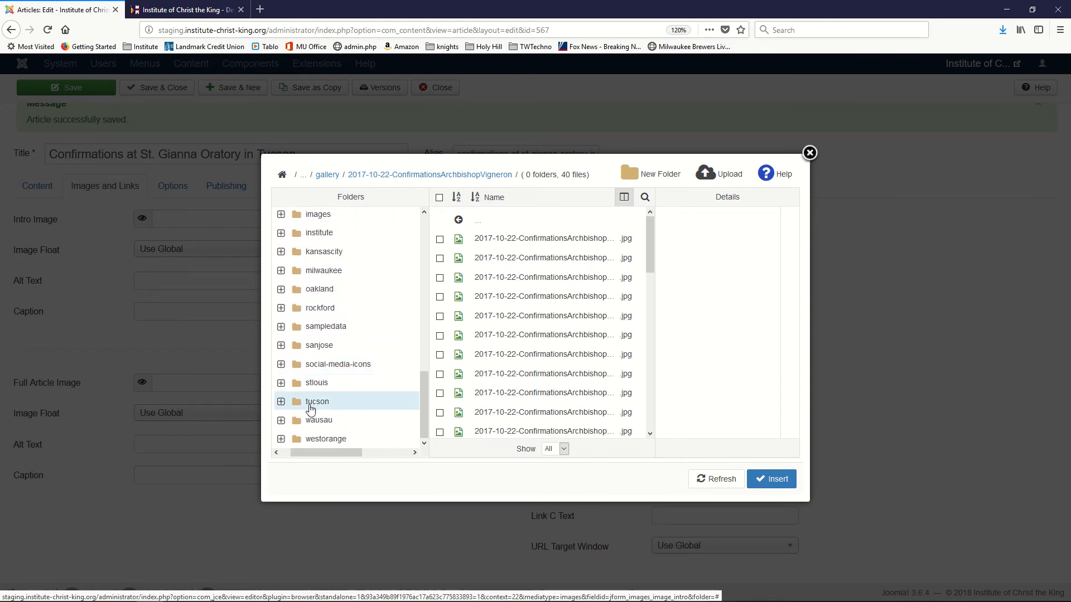
pyautogui.click(312, 407)
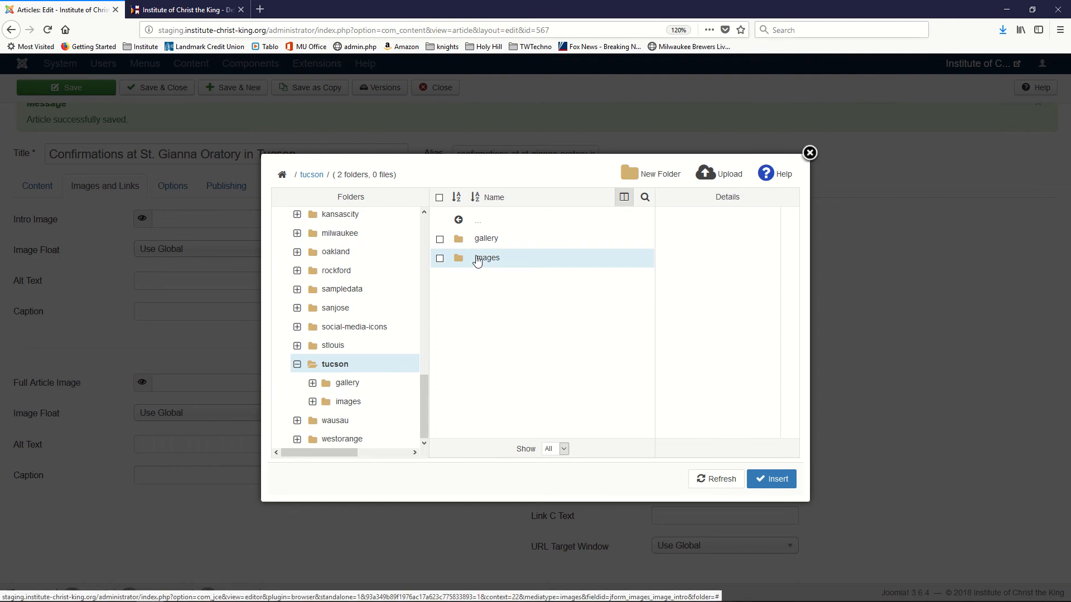
pyautogui.doubleClick(477, 259)
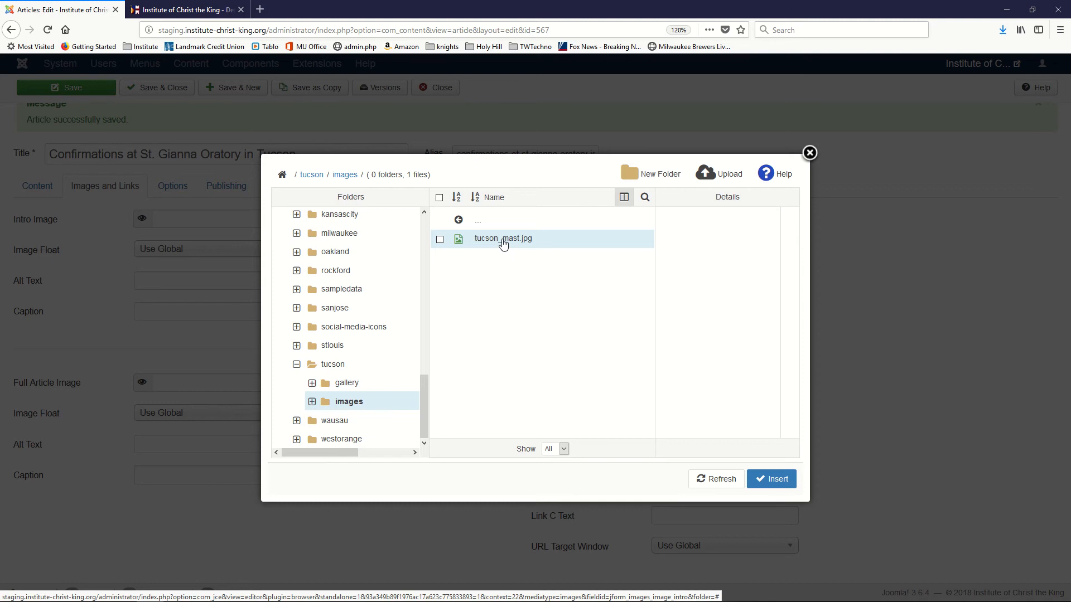
pyautogui.click(547, 249)
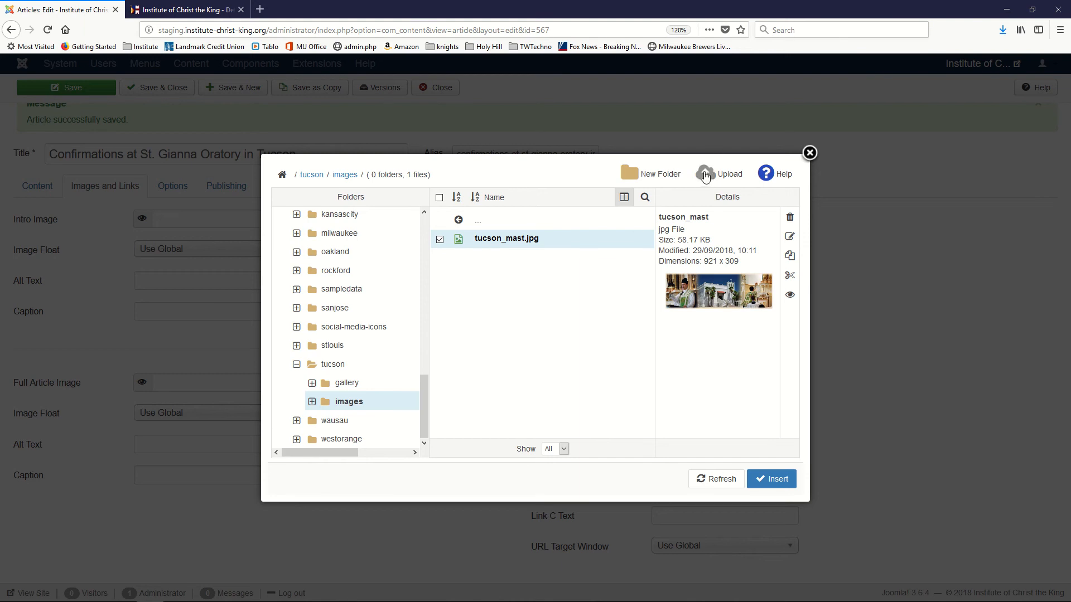
# Step: Upload small-2018-10-Tucsonconfirmation.jpg from the 2018-10-20TucsonConfirmation folder in File Explorer into tucson/images
pyautogui.click(706, 177)
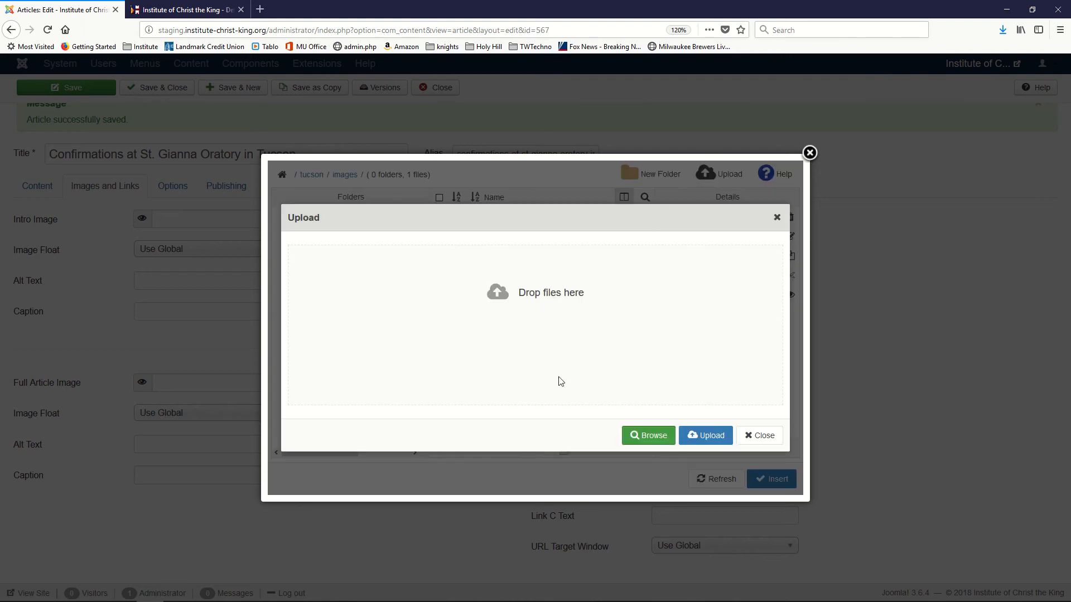
pyautogui.moveTo(151, 600)
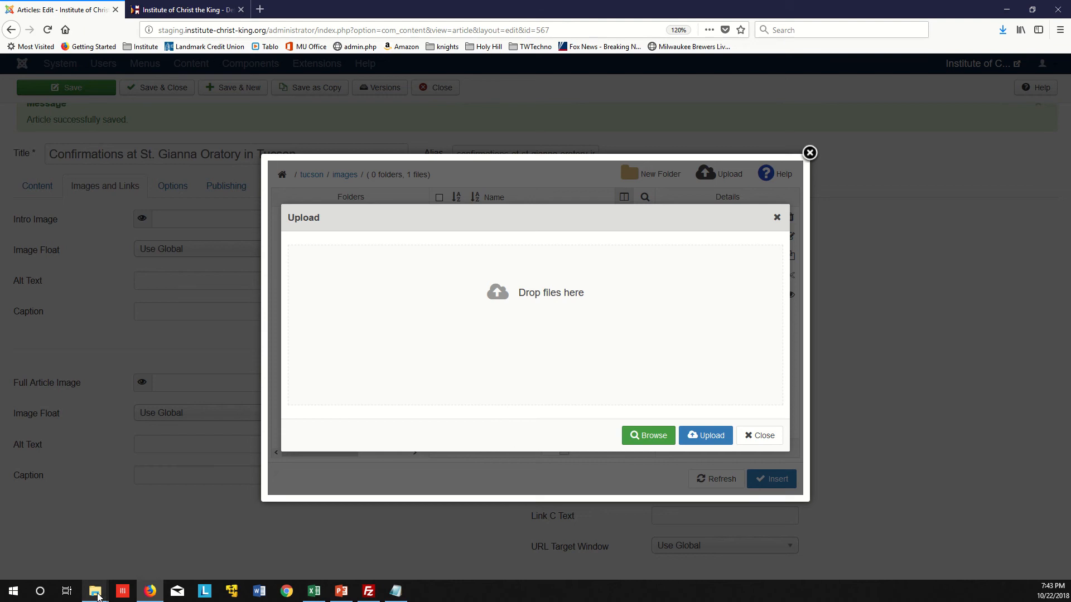
pyautogui.moveTo(98, 594)
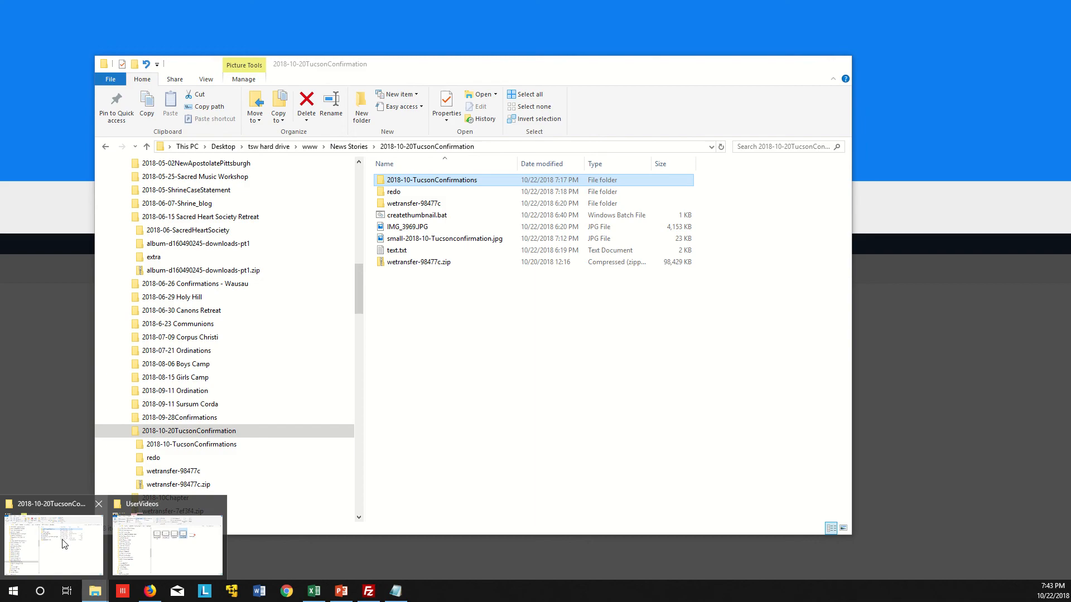
pyautogui.click(64, 544)
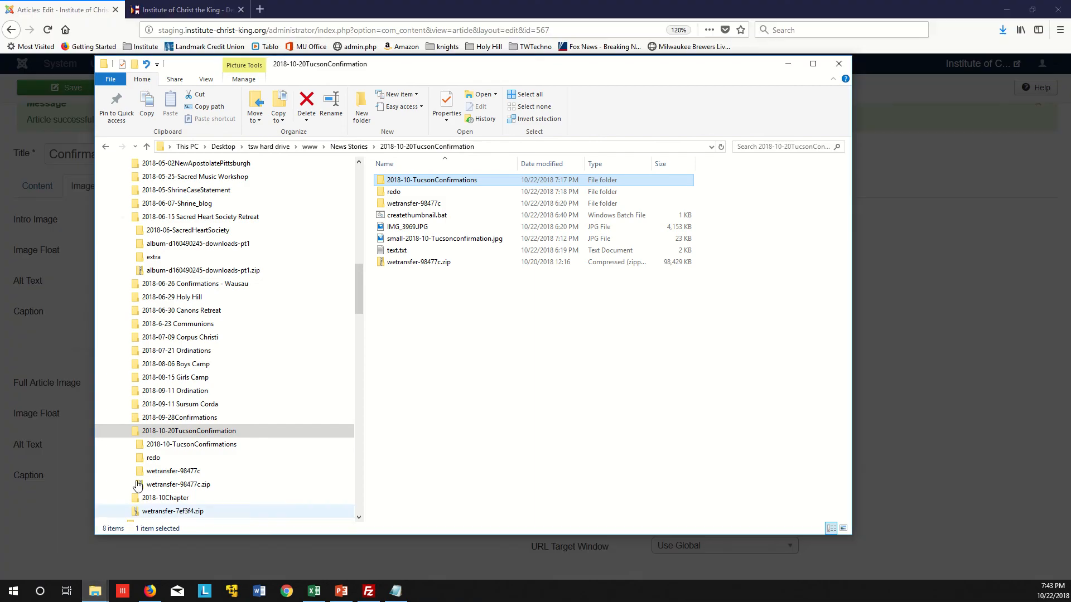
pyautogui.moveTo(399, 67); pyautogui.dragTo(26, 110)
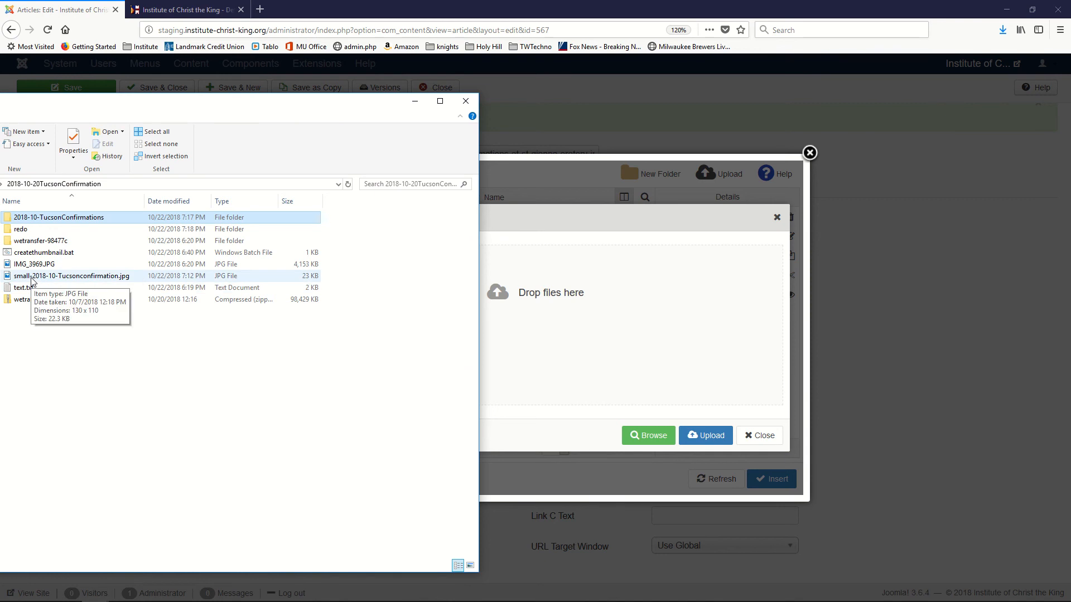
pyautogui.moveTo(31, 279); pyautogui.dragTo(591, 326)
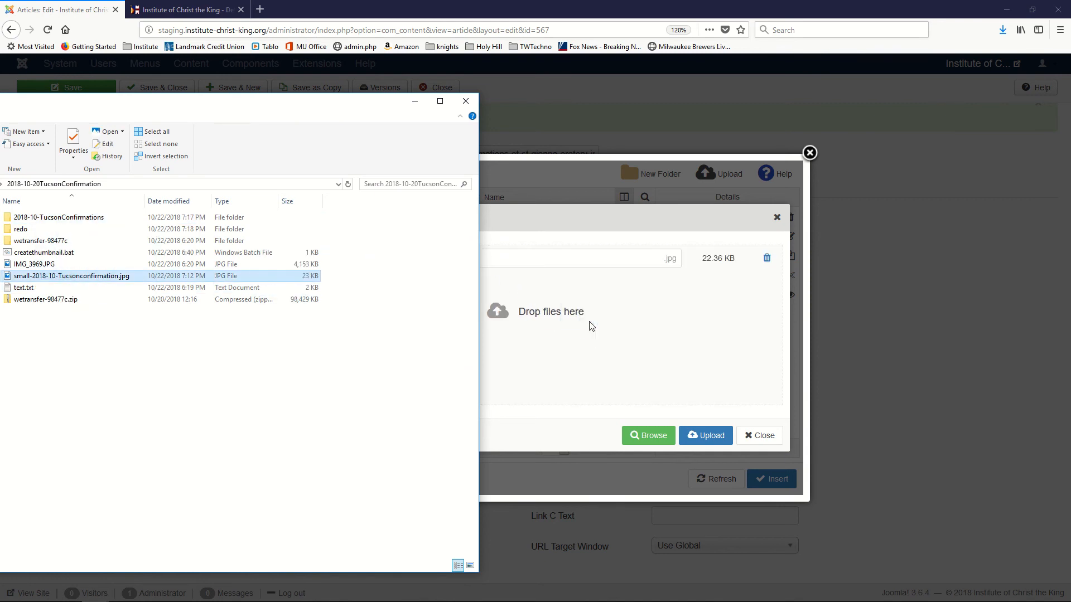
pyautogui.click(415, 102)
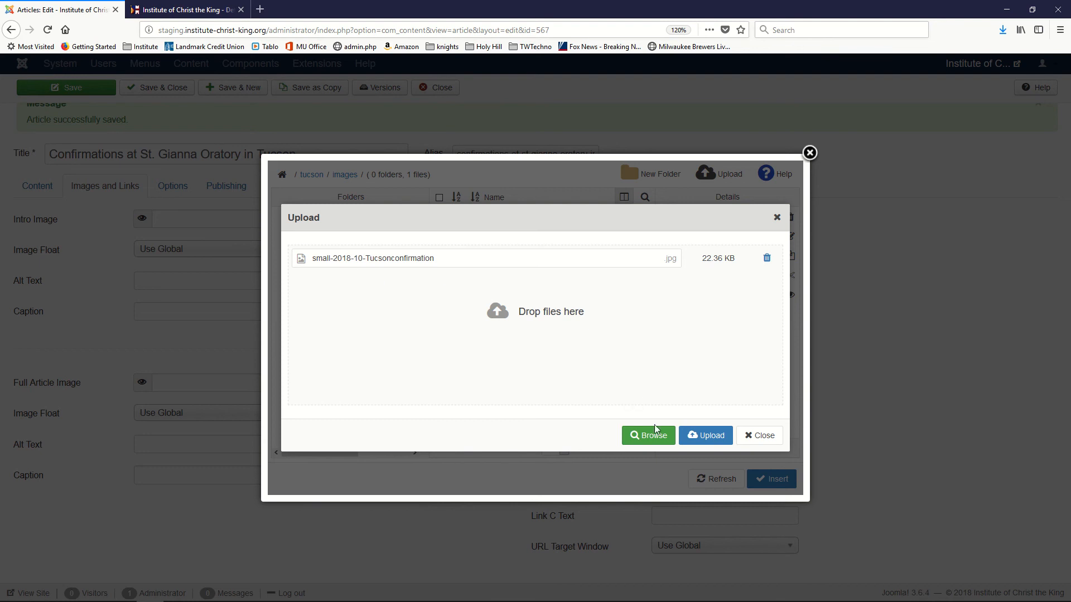
pyautogui.click(707, 435)
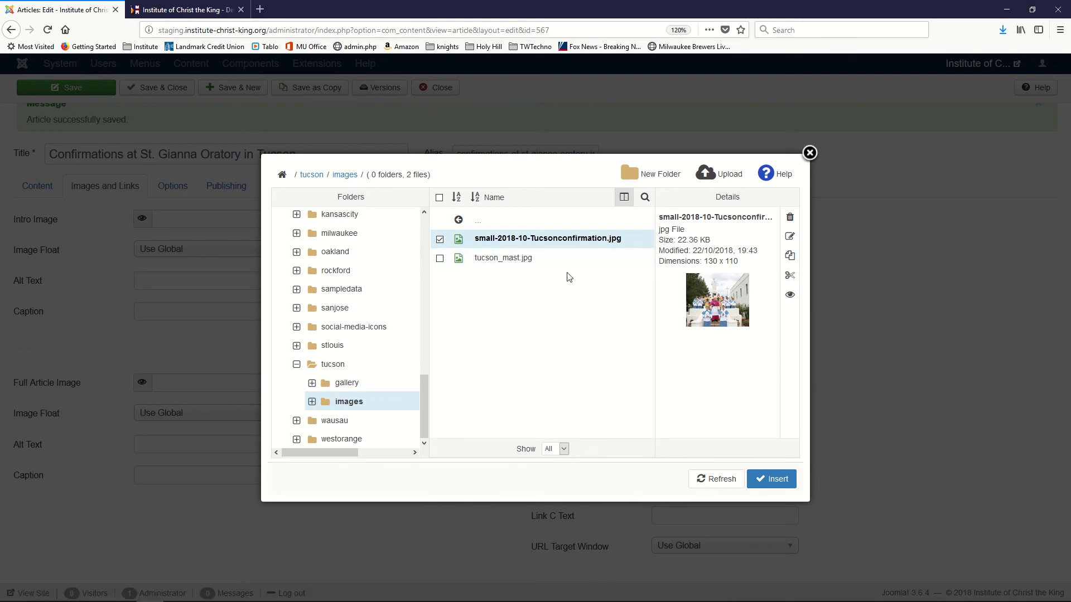
# Step: Insert small-2018-10-Tucsonconfirmation.jpg as the article's intro image
pyautogui.click(509, 259)
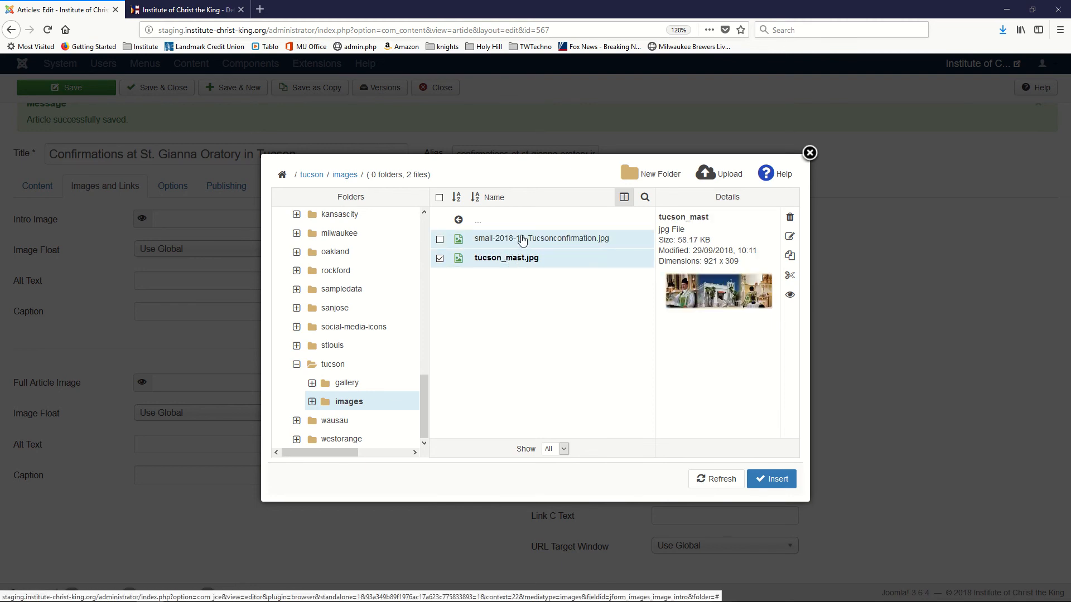
pyautogui.click(520, 240)
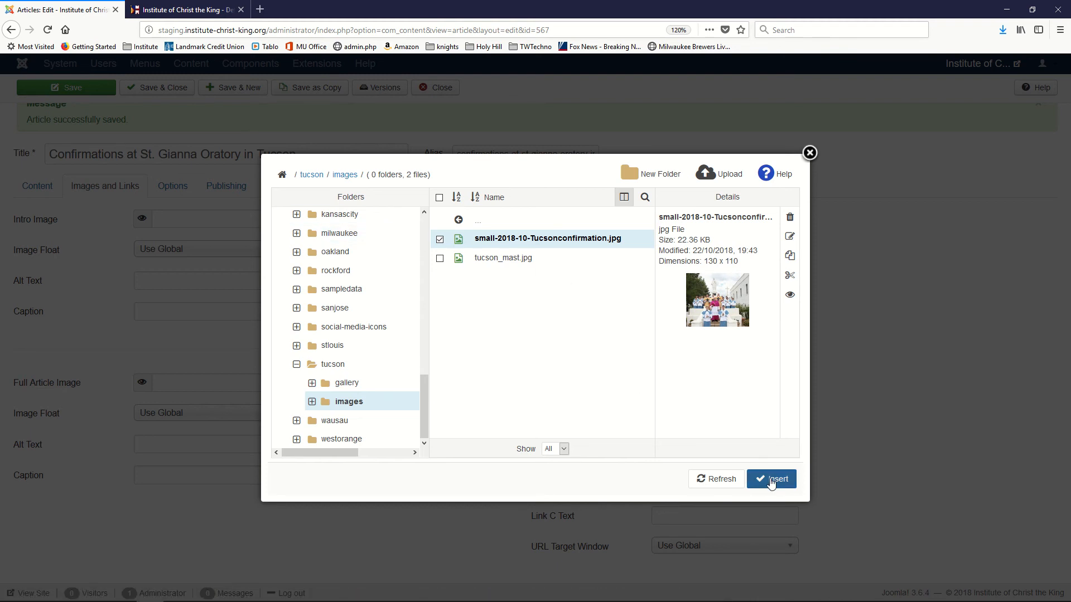
pyautogui.click(771, 481)
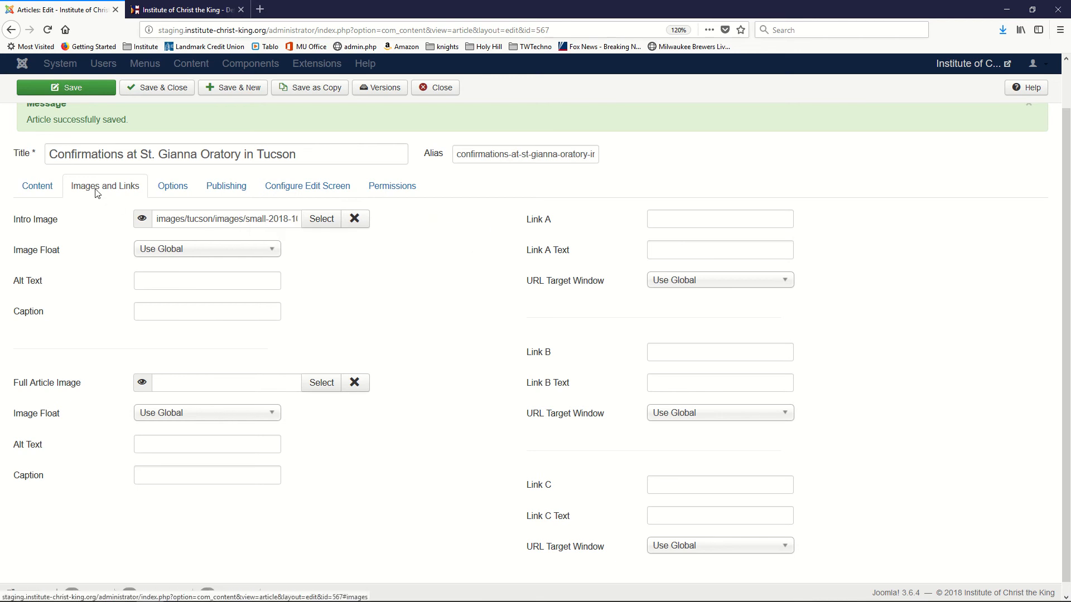
# Step: Set the article's Start Publishing date to 2018-10-22 and save the article
pyautogui.click(222, 188)
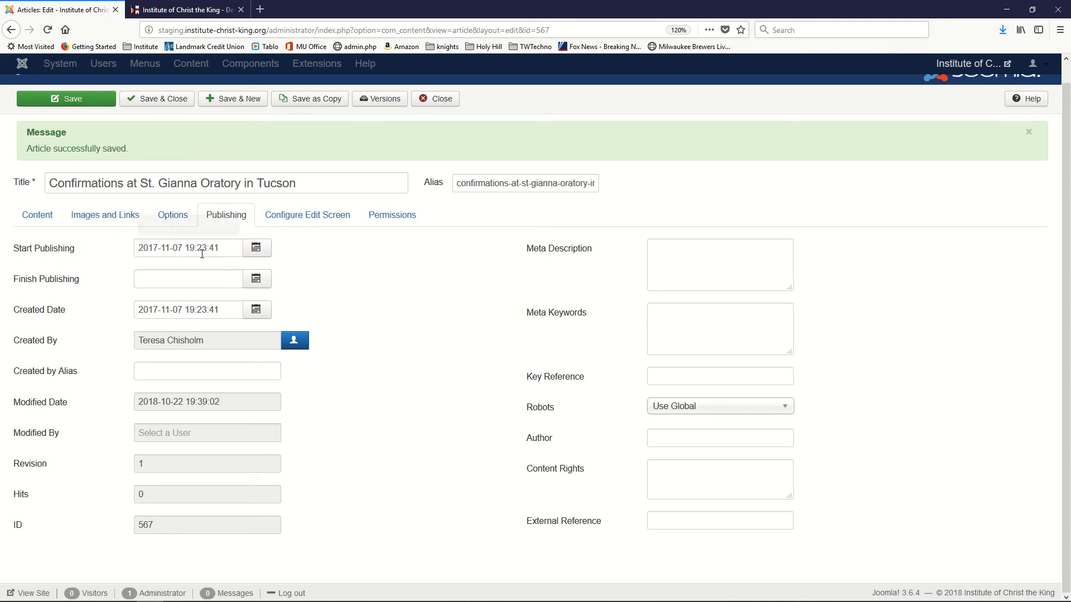
pyautogui.moveTo(188, 247); pyautogui.dragTo(124, 241)
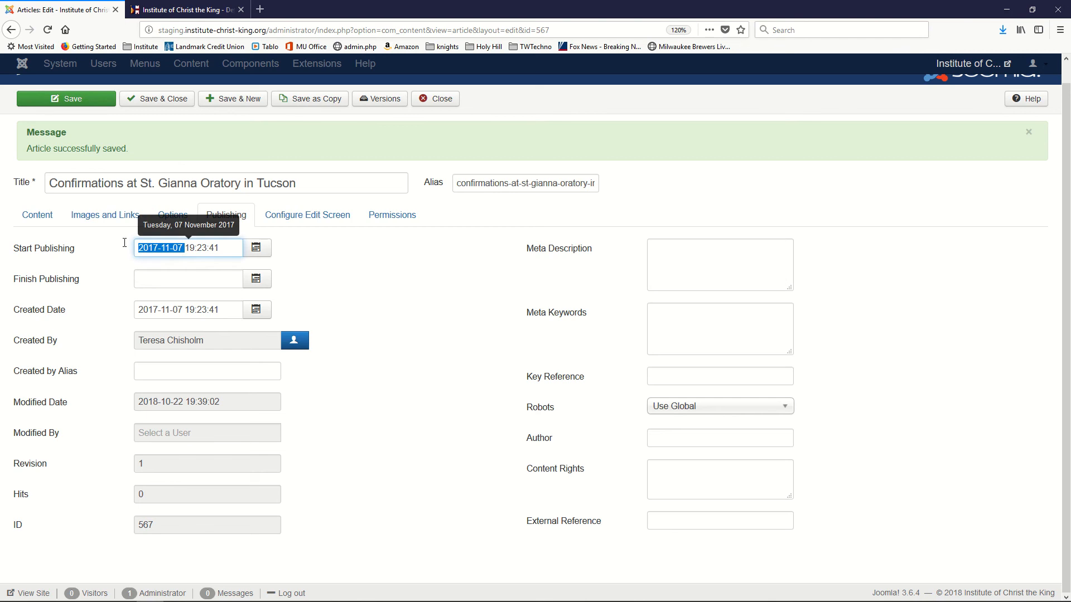
pyautogui.moveTo(220, 253); pyautogui.dragTo(100, 251)
pyautogui.write('2018')
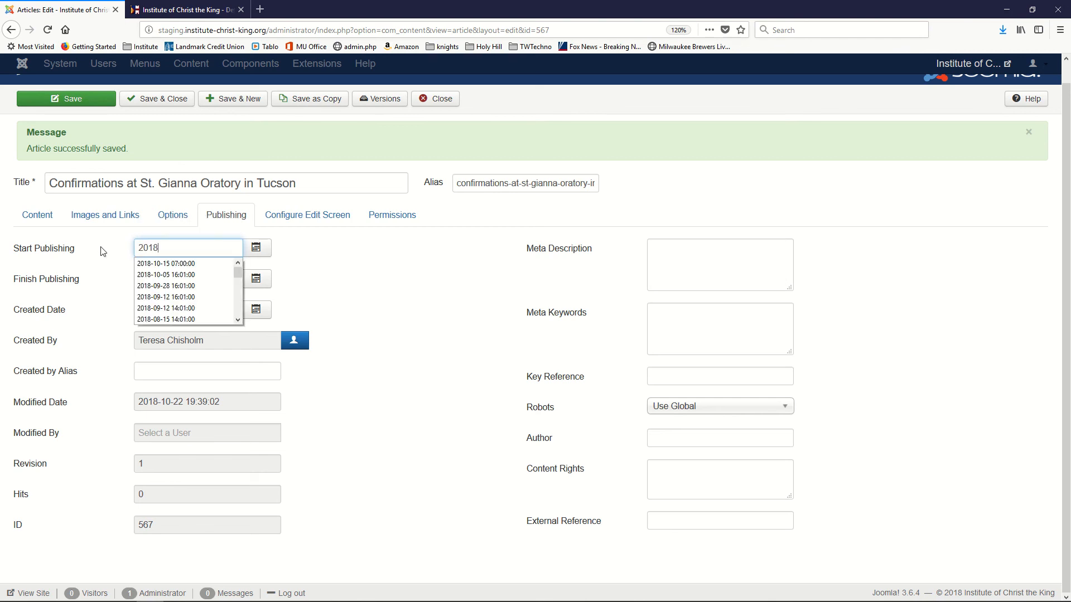
pyautogui.write('-10-22')
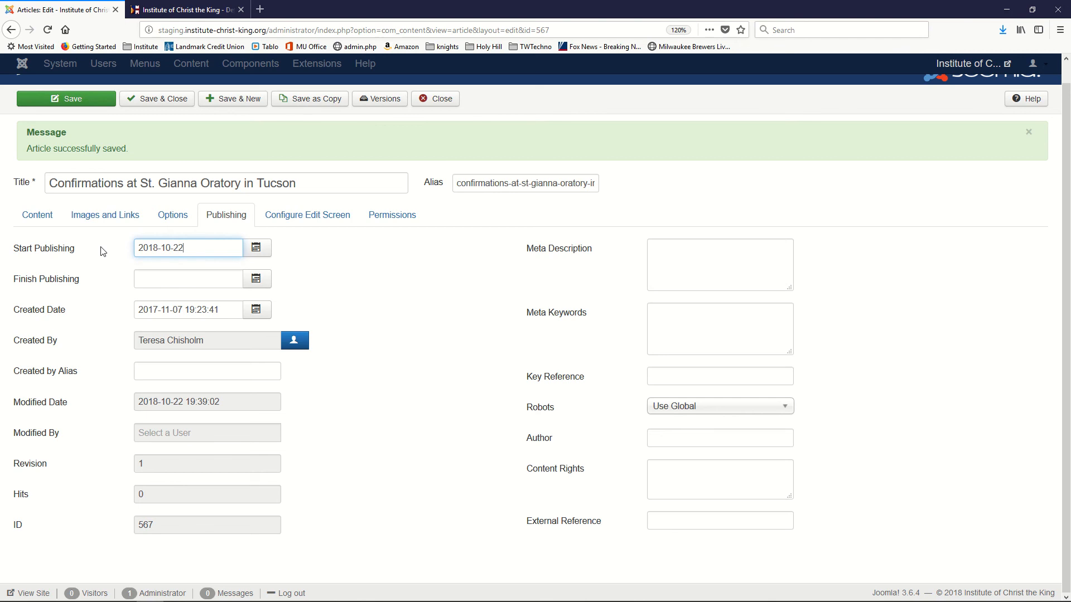
pyautogui.click(162, 279)
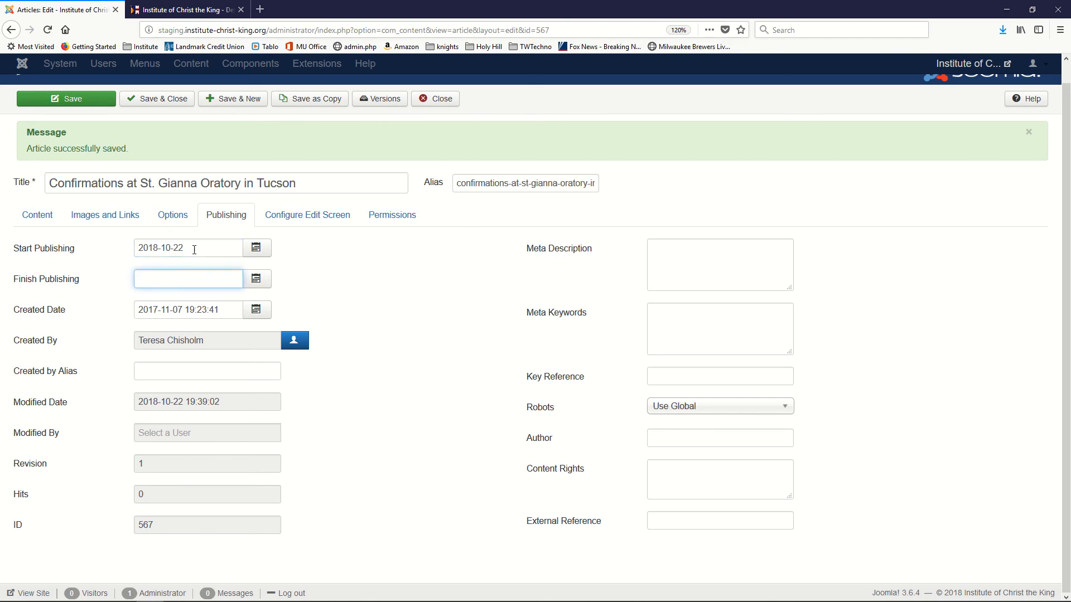
pyautogui.click(68, 99)
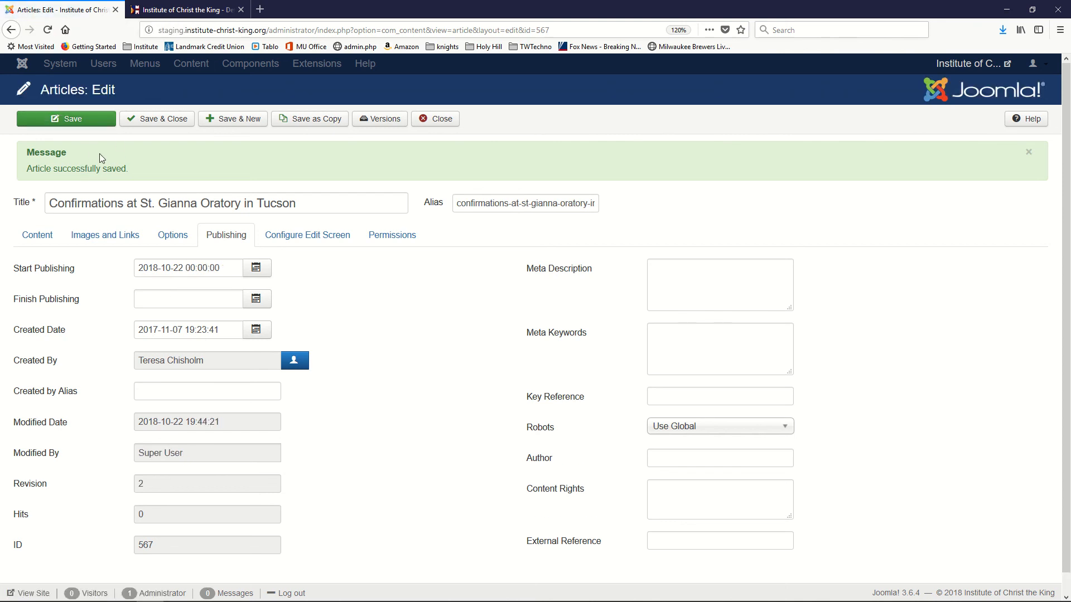
# Step: Open the staging site in a new browser tab and go to the St. Gianna Oratory news page for Tucson
pyautogui.click(261, 10)
pyautogui.click(134, 47)
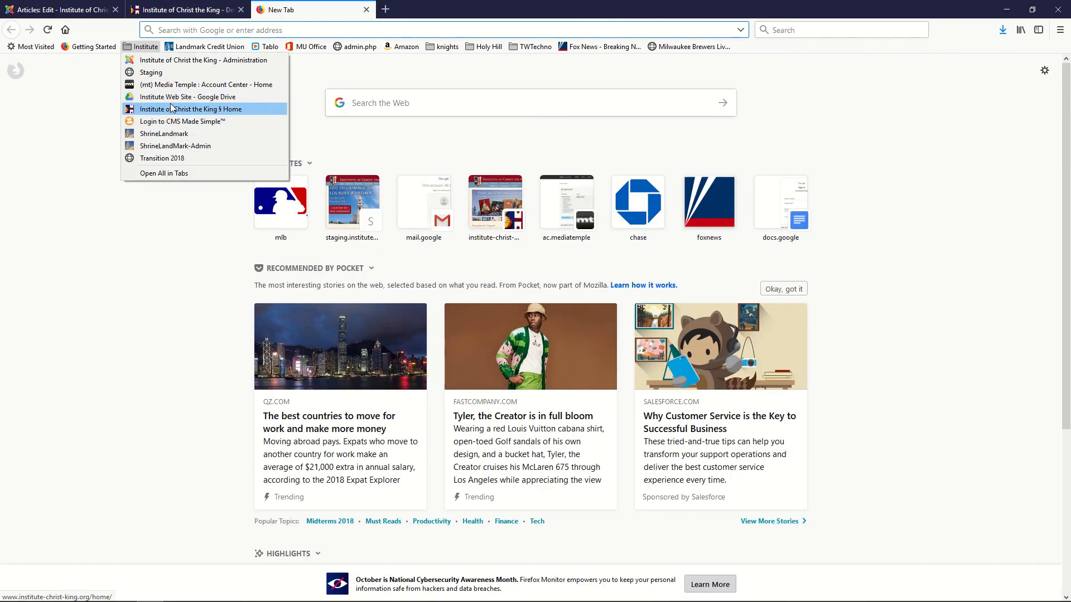
pyautogui.click(165, 73)
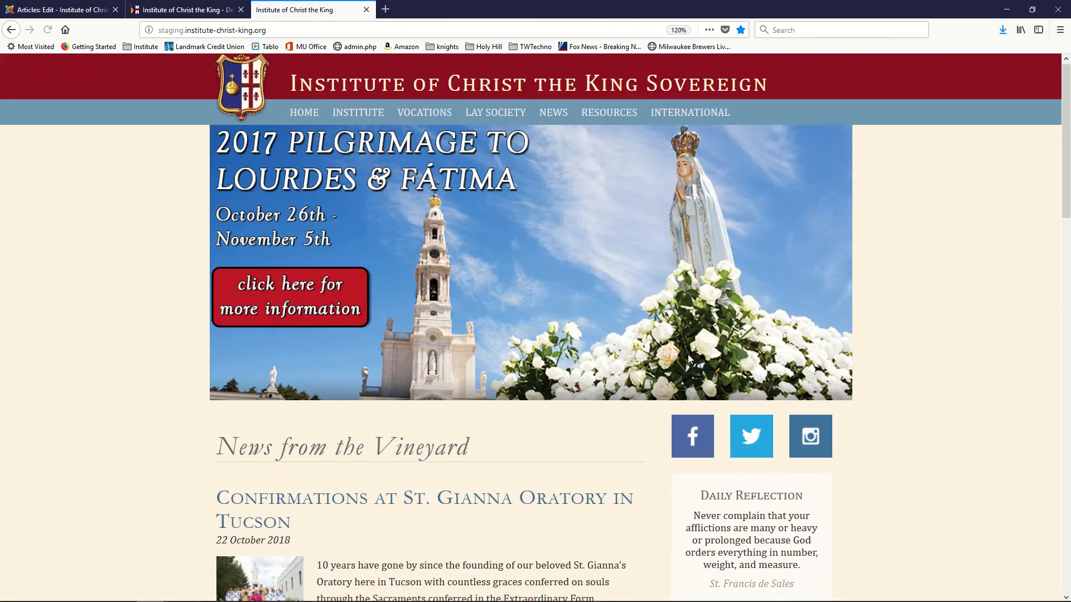
pyautogui.scroll(-10, 697, 390)
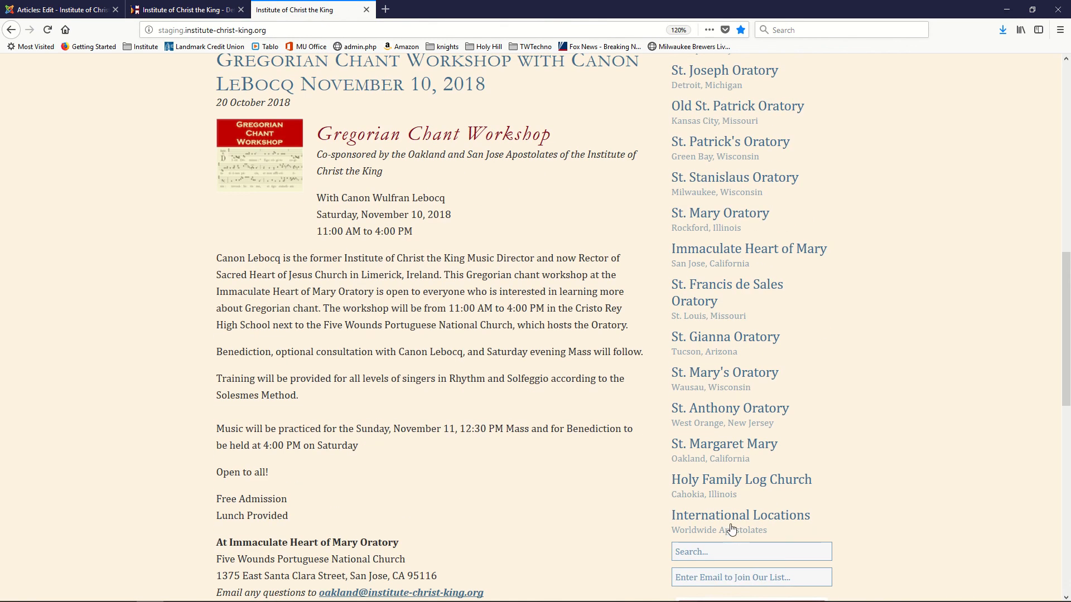
pyautogui.click(702, 357)
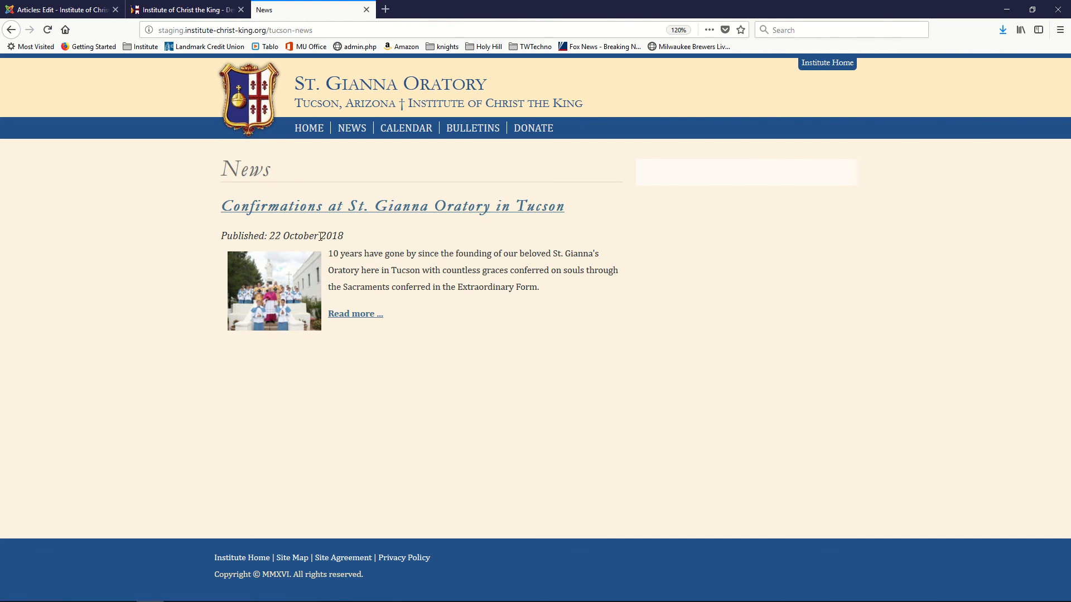
# Step: Open the Tucson confirmations story, check its text and gallery, page through the first few enlarged photos, and return to the article
pyautogui.click(286, 208)
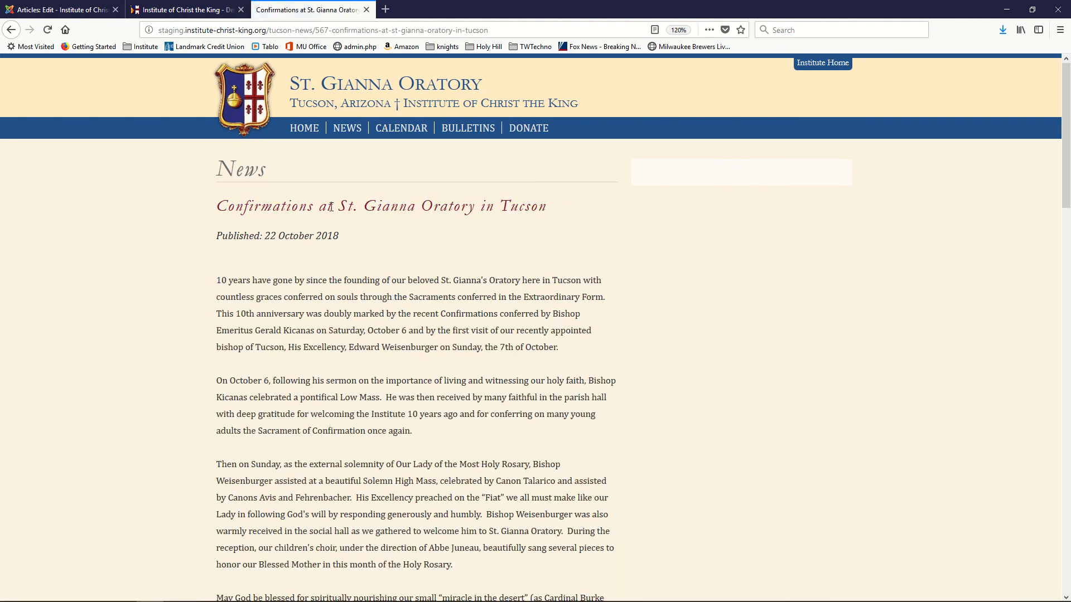
pyautogui.scroll(-9, 282, 284)
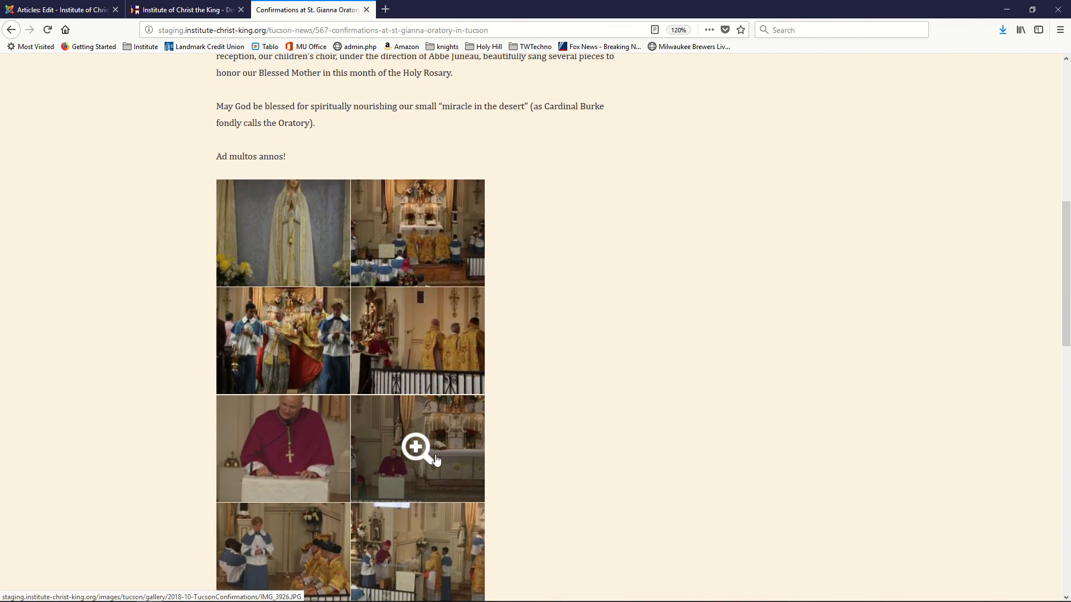
pyautogui.click(291, 240)
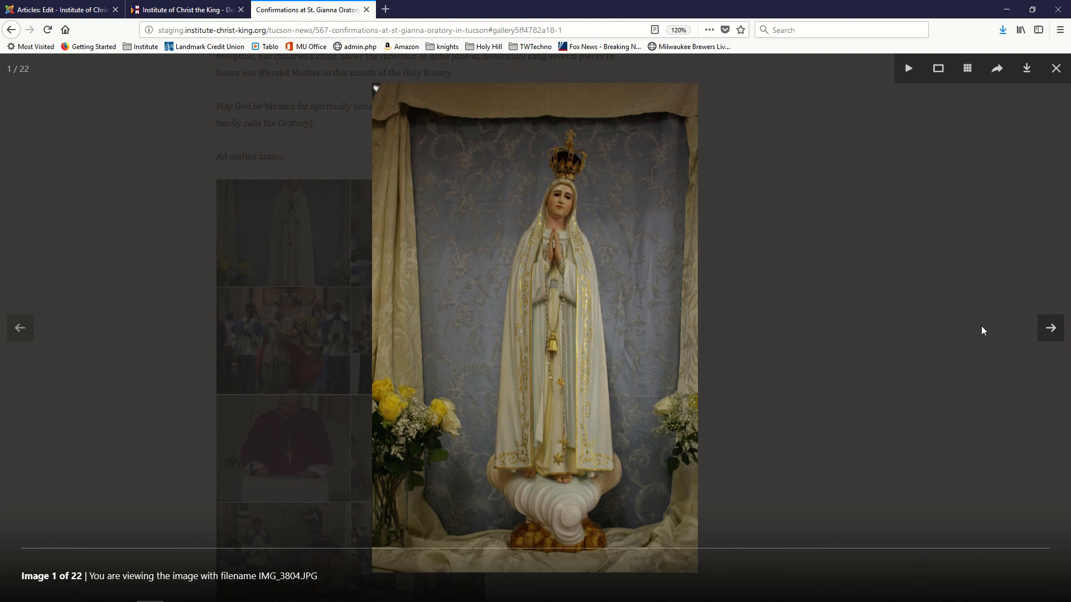
pyautogui.click(1051, 328)
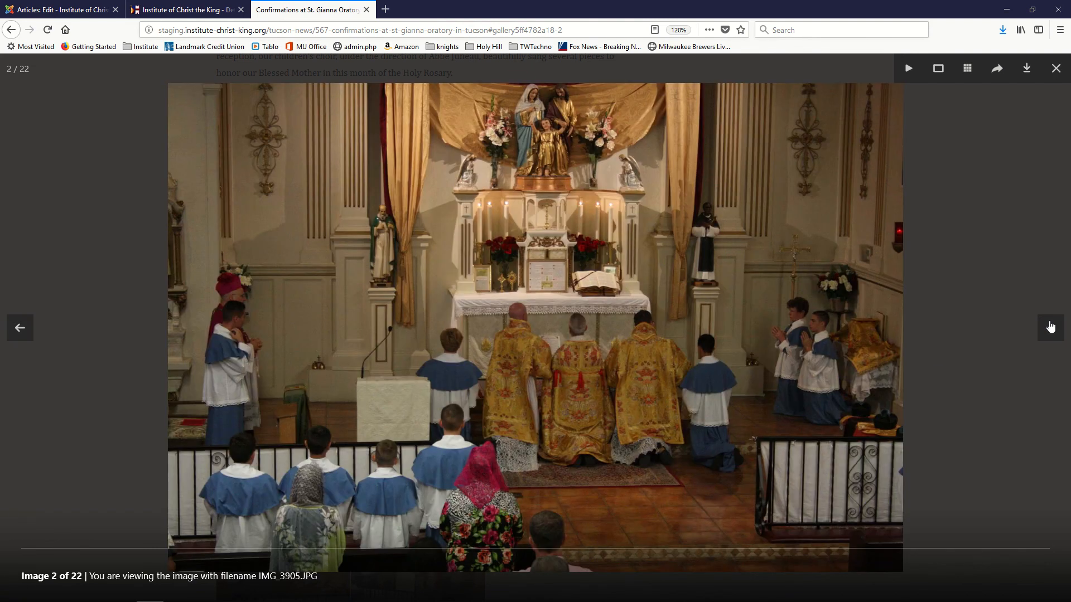
pyautogui.click(1051, 328)
pyautogui.click(1051, 328)
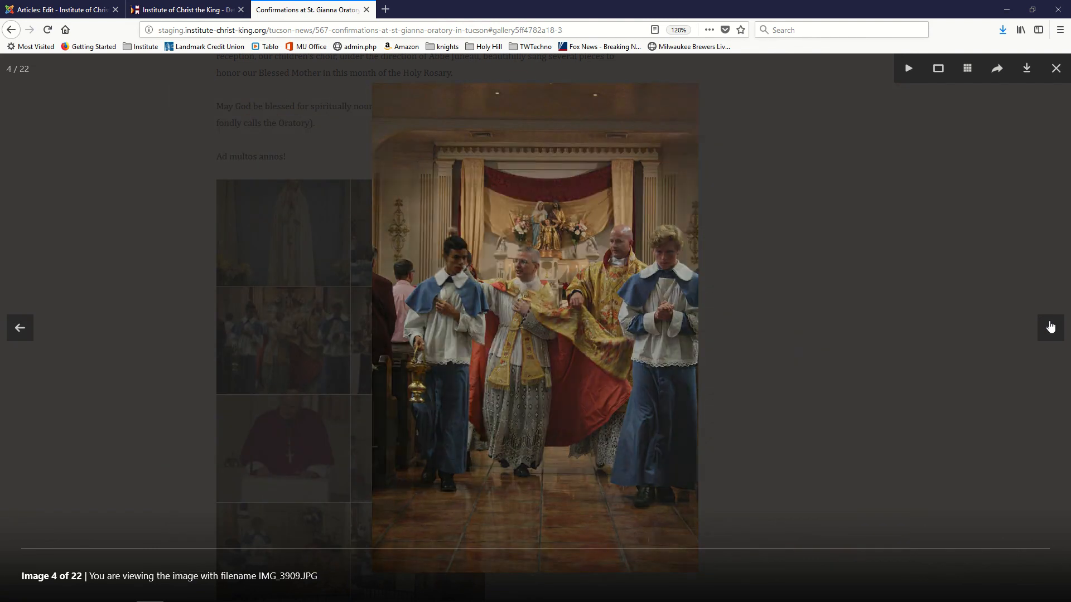
pyautogui.click(11, 34)
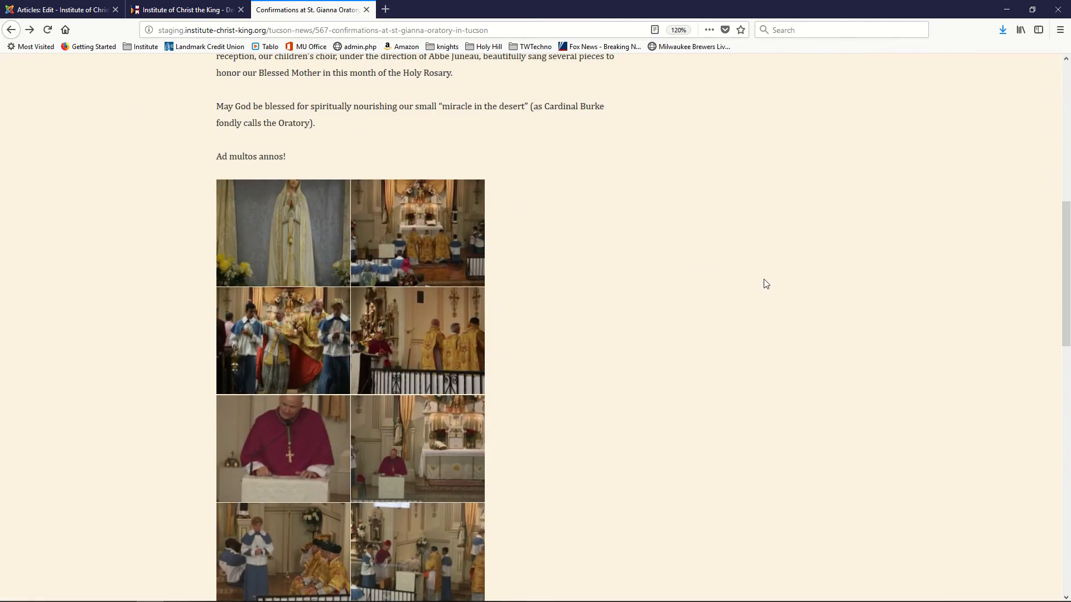